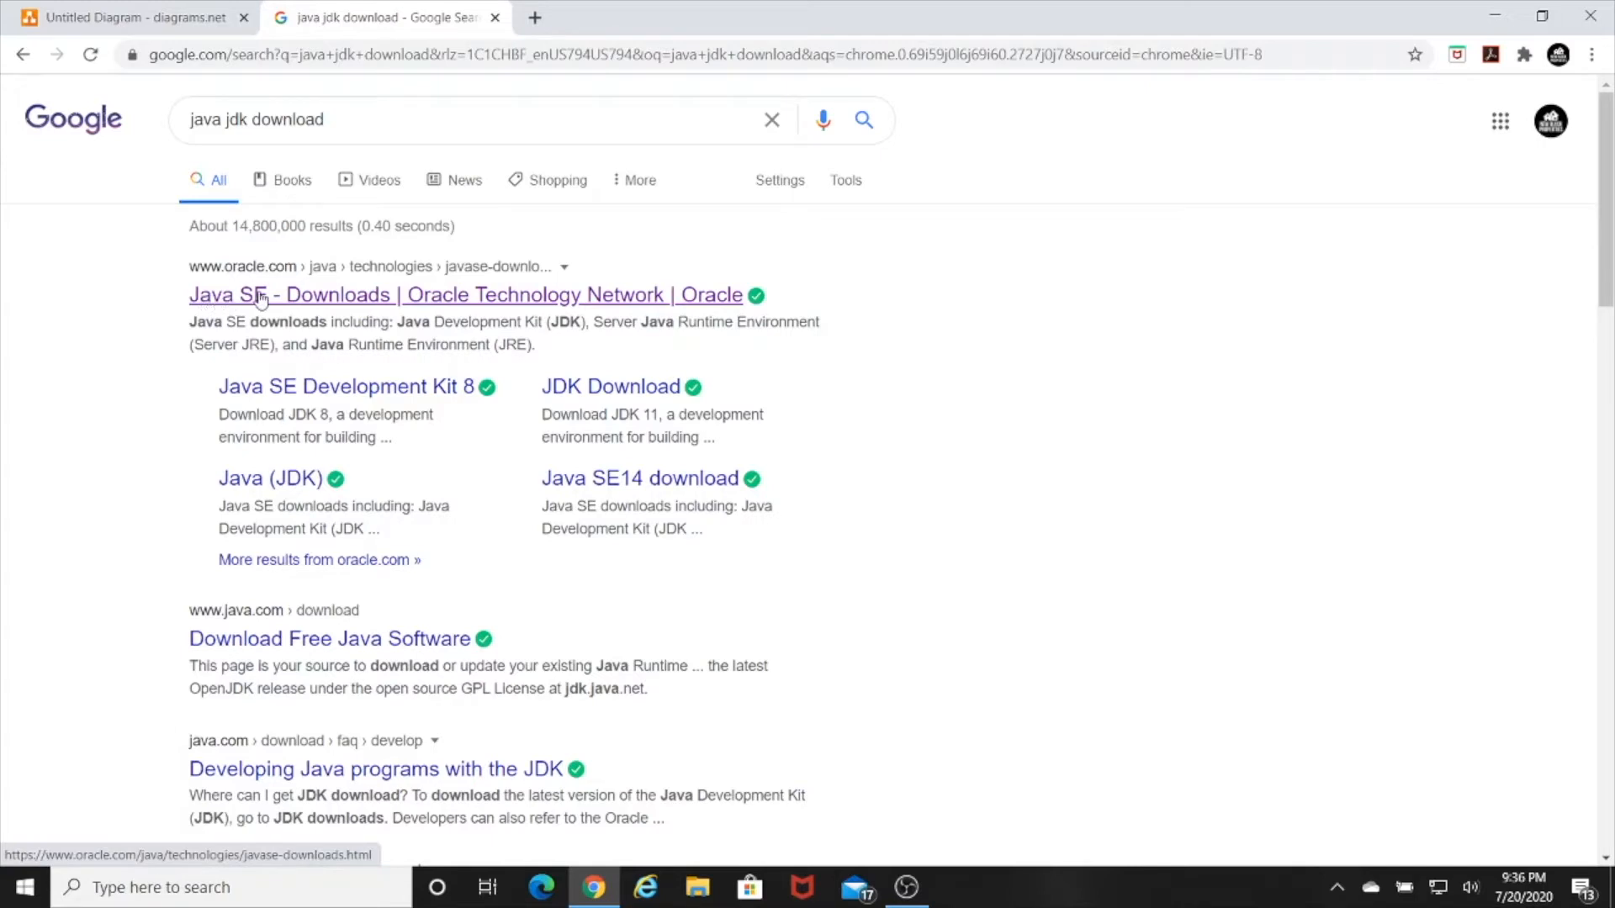
# Step: Open Oracle's Java SE Downloads page from the search results and go to the JDK Download page for Java SE 14
pyautogui.click(253, 299)
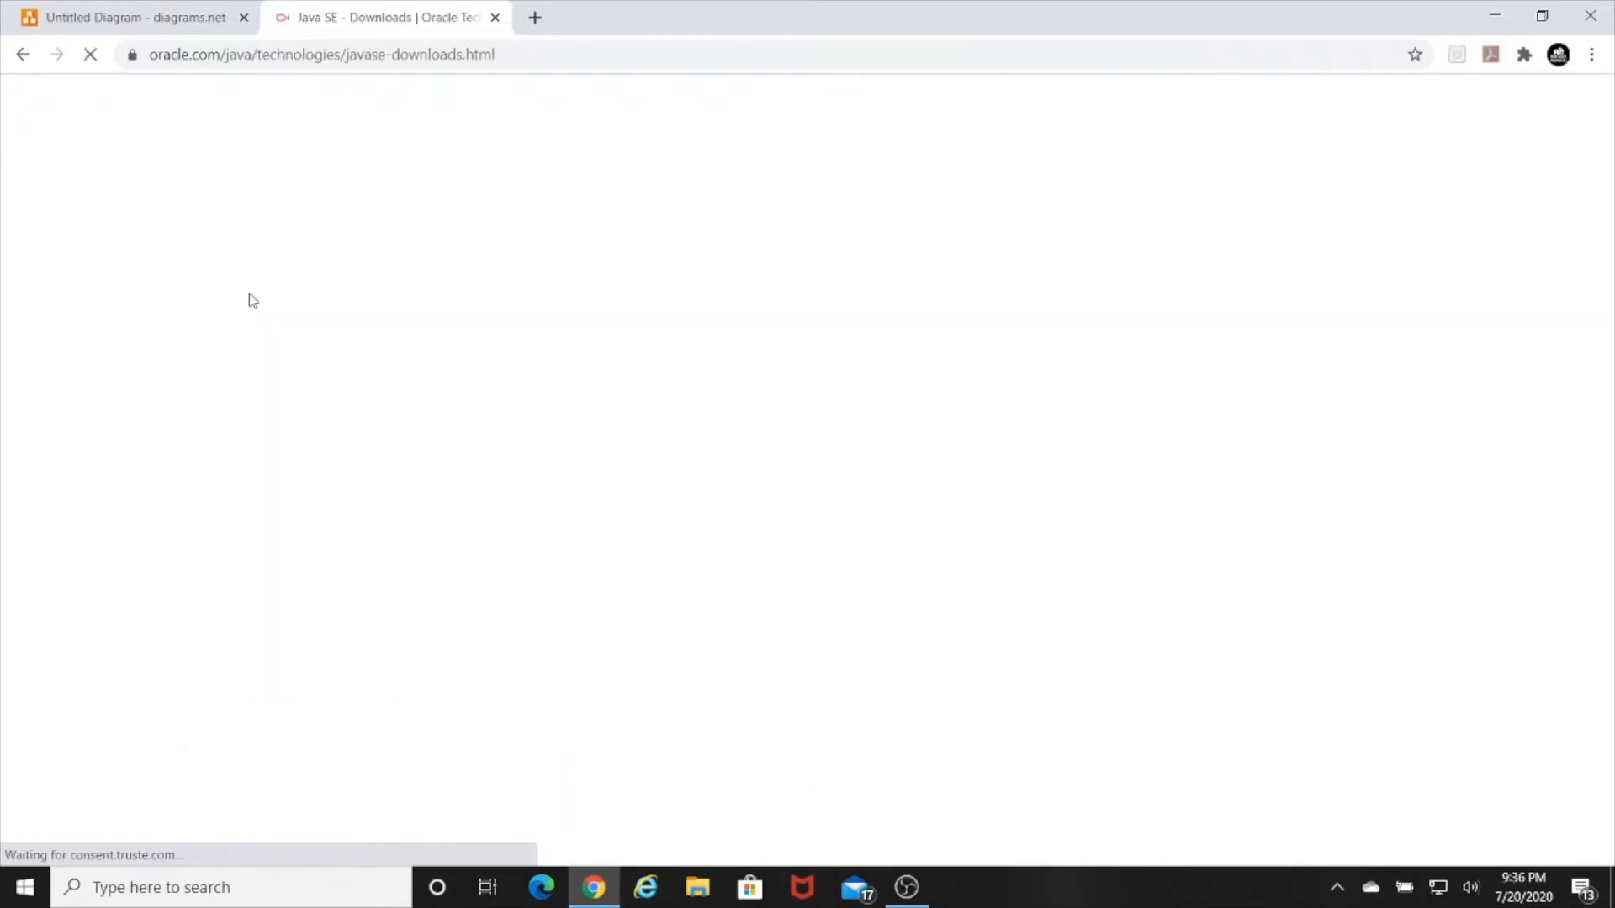
pyautogui.moveTo(967, 345); pyautogui.dragTo(799, 348)
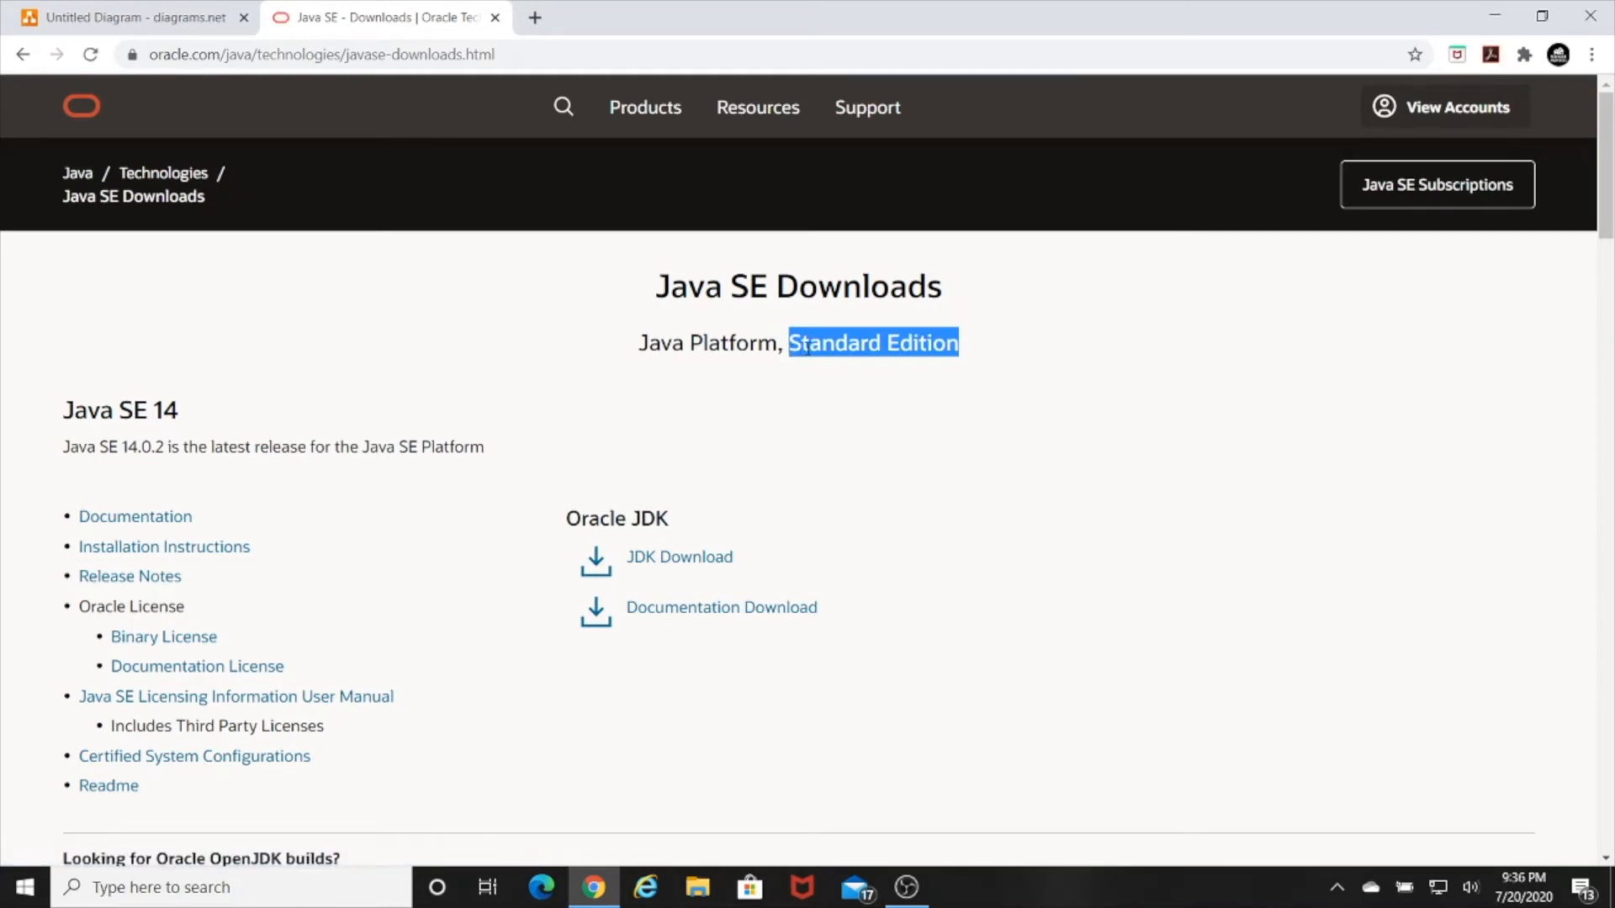
pyautogui.moveTo(749, 288); pyautogui.dragTo(768, 287)
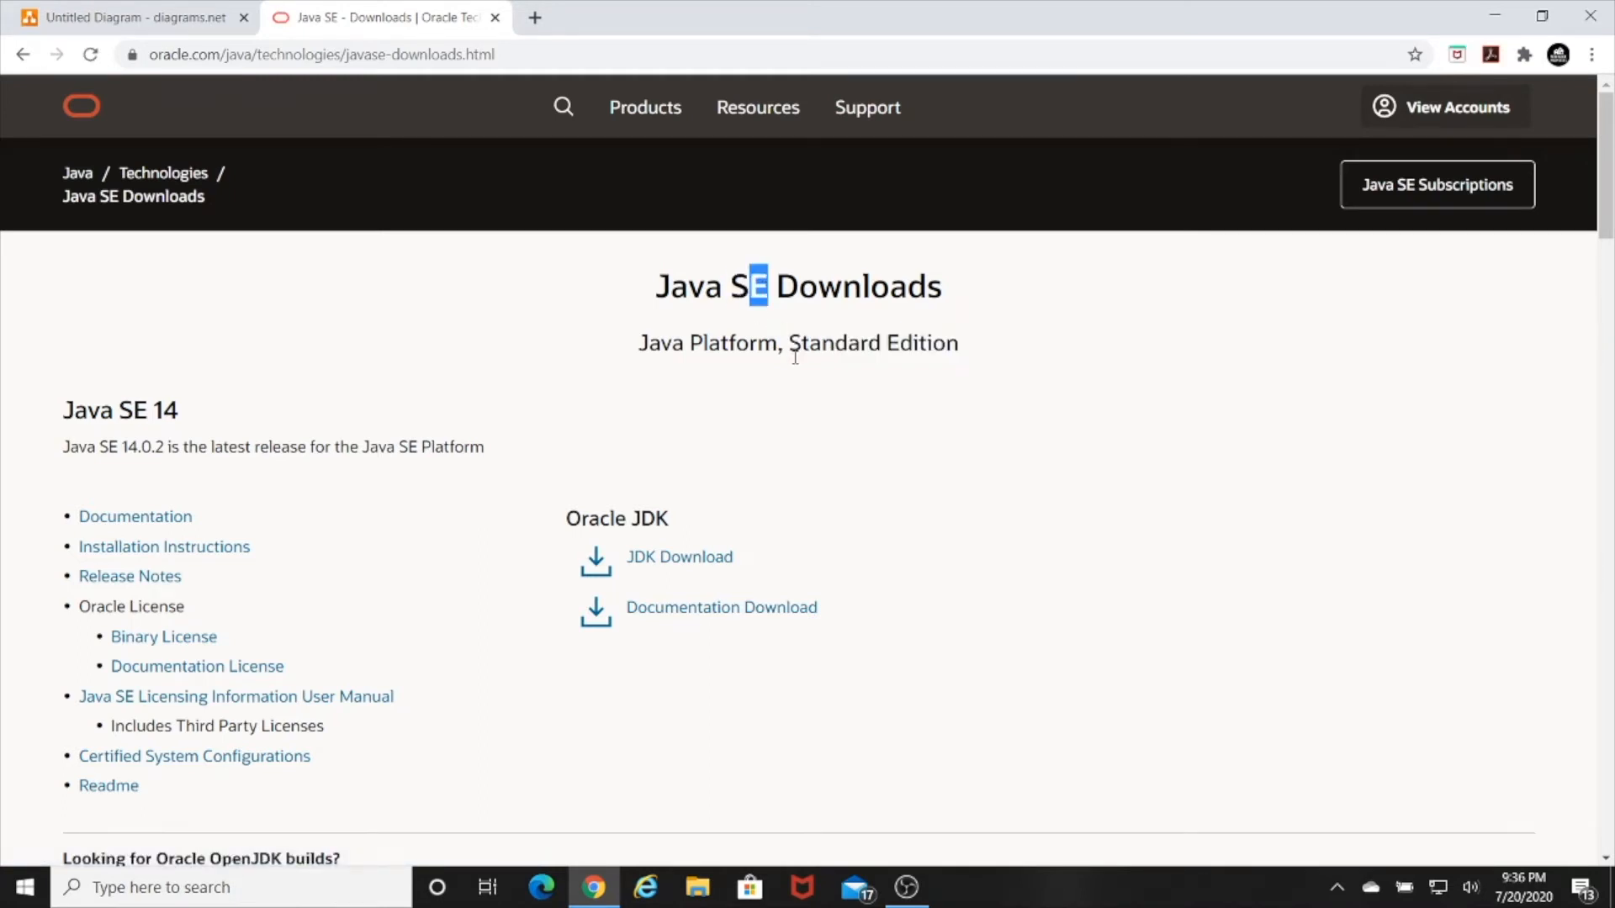
pyautogui.moveTo(790, 342); pyautogui.dragTo(952, 342)
pyautogui.click(942, 343)
pyautogui.click(673, 561)
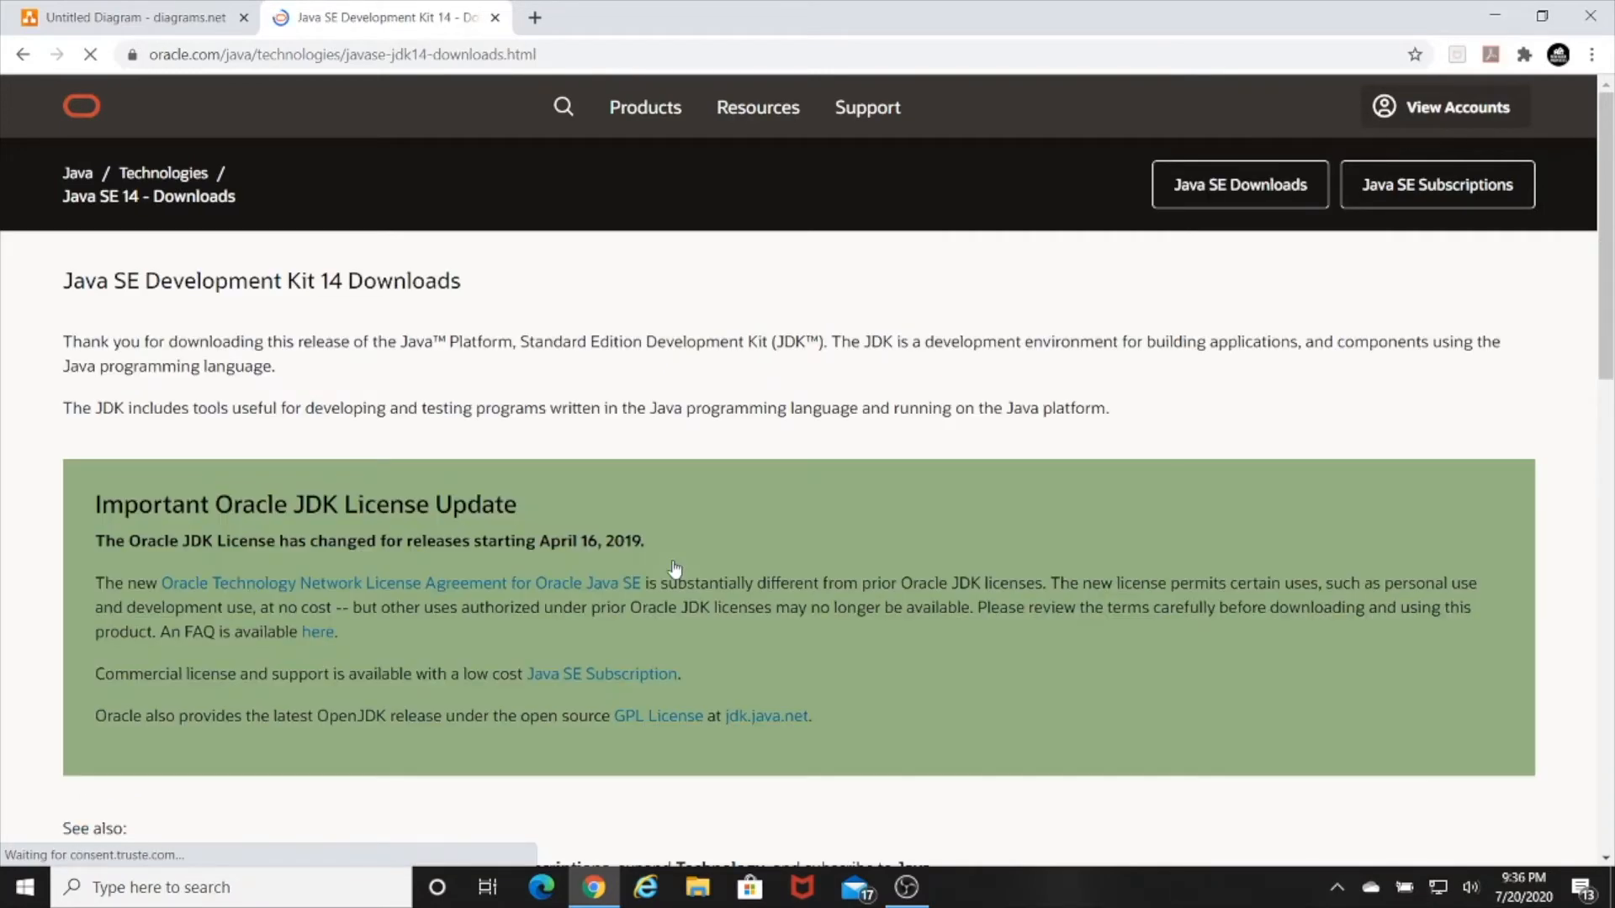
# Step: Download the Windows x64 installer jdk-14.0.2_windows-x64_bin.exe, accepting the Oracle Technology Network License Agreement
pyautogui.scroll(-10, 673, 567)
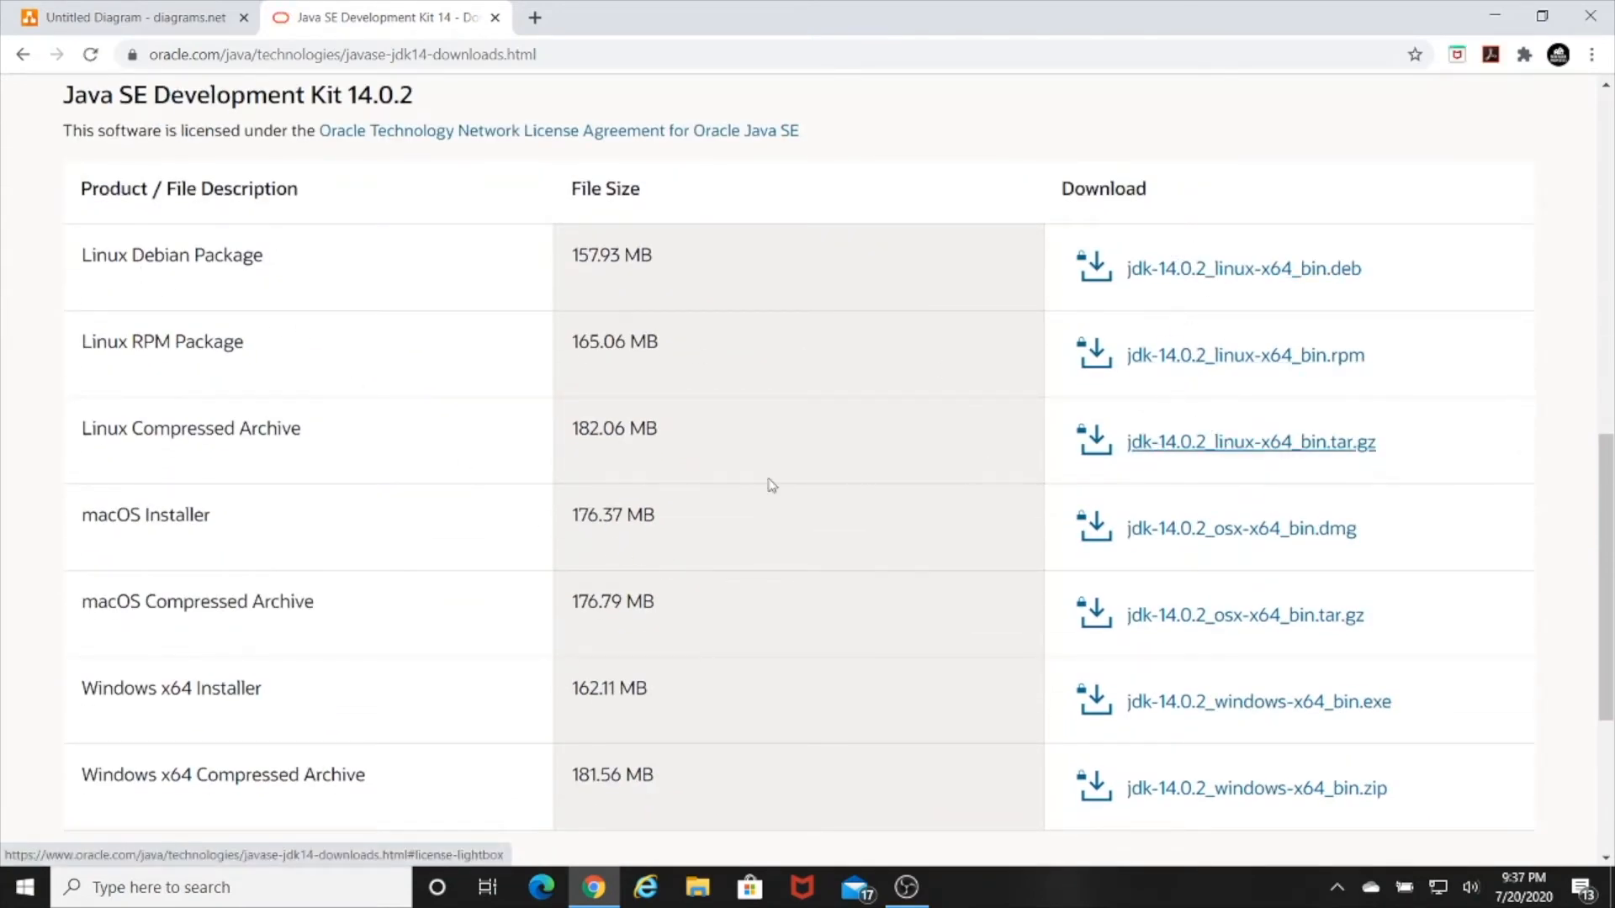
pyautogui.doubleClick(93, 257)
pyautogui.click(115, 336)
pyautogui.scroll(-2, 286, 515)
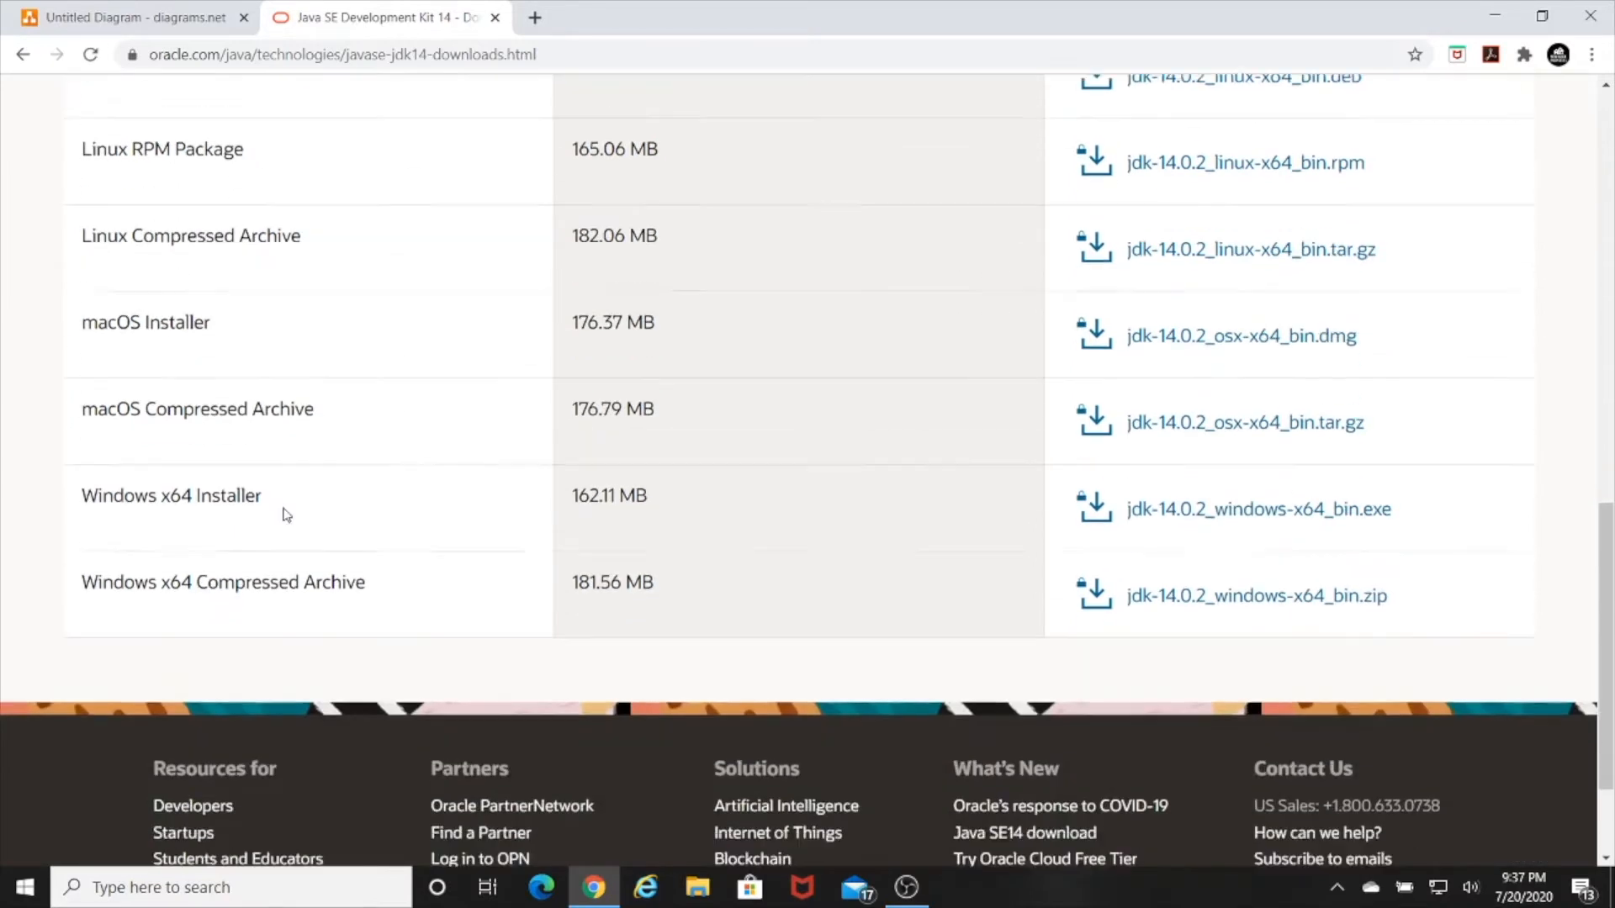
pyautogui.doubleClick(109, 304)
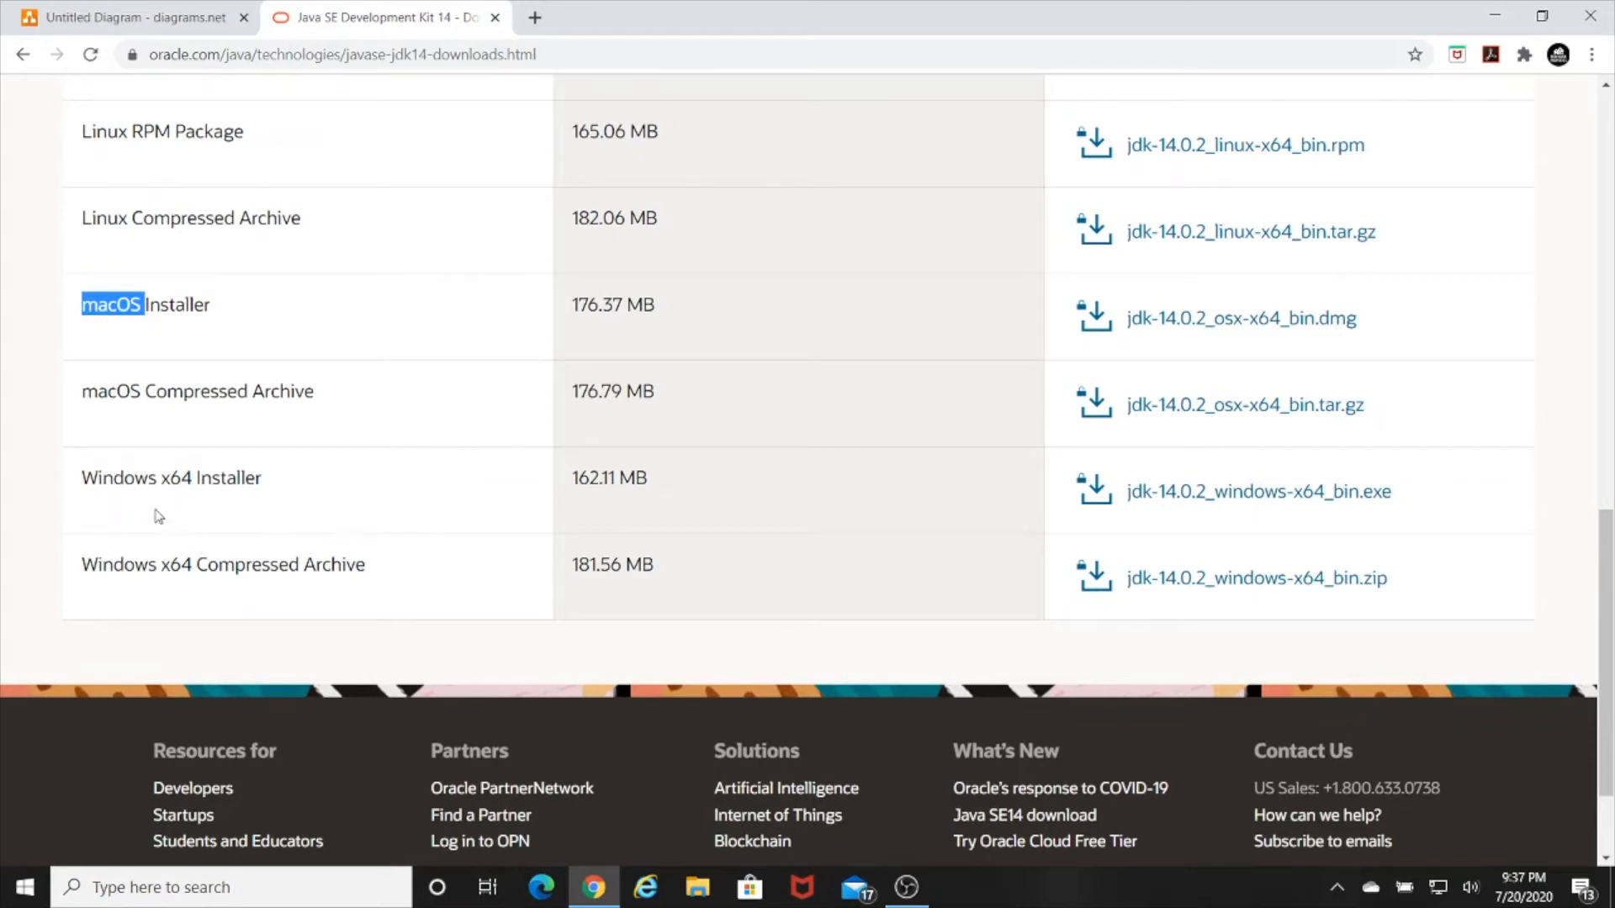
pyautogui.doubleClick(106, 479)
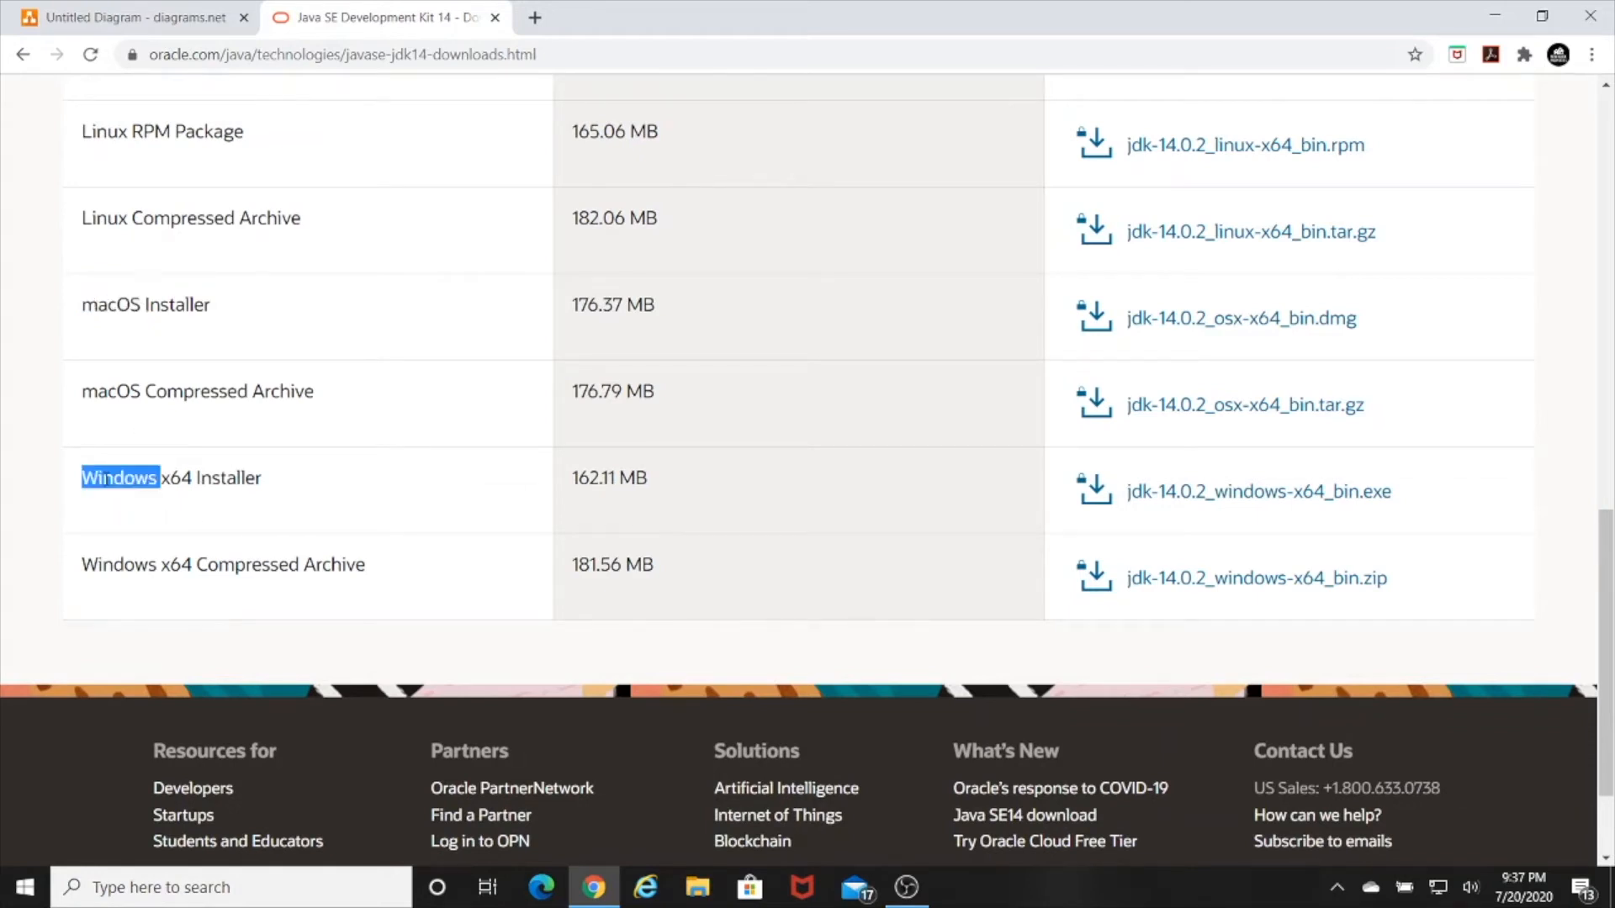
pyautogui.doubleClick(183, 478)
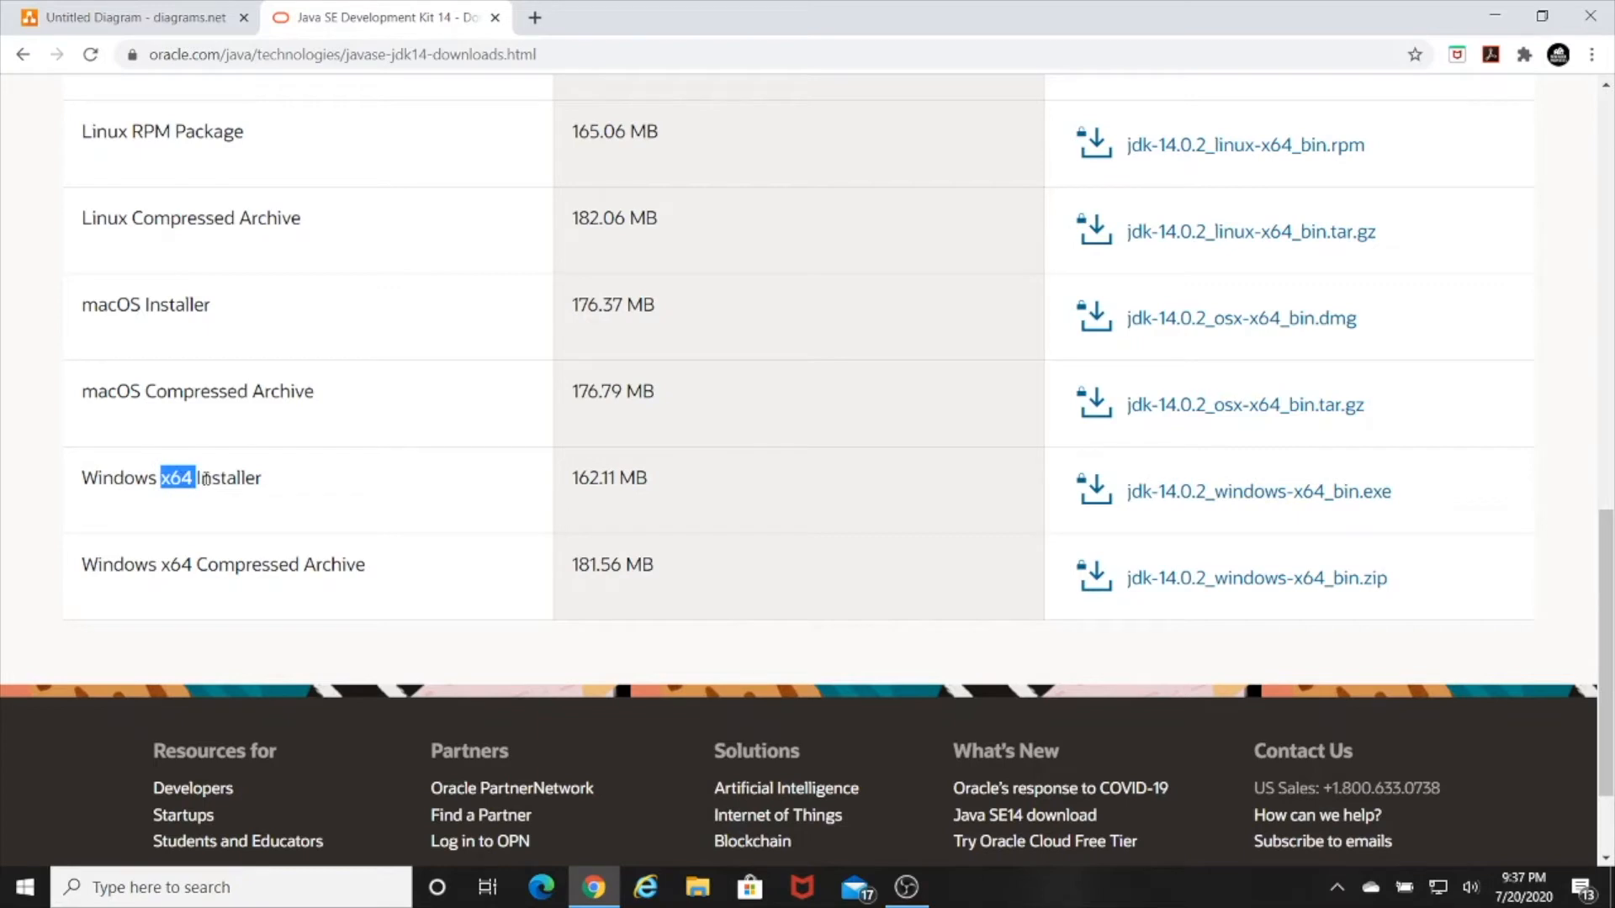
pyautogui.click(1206, 496)
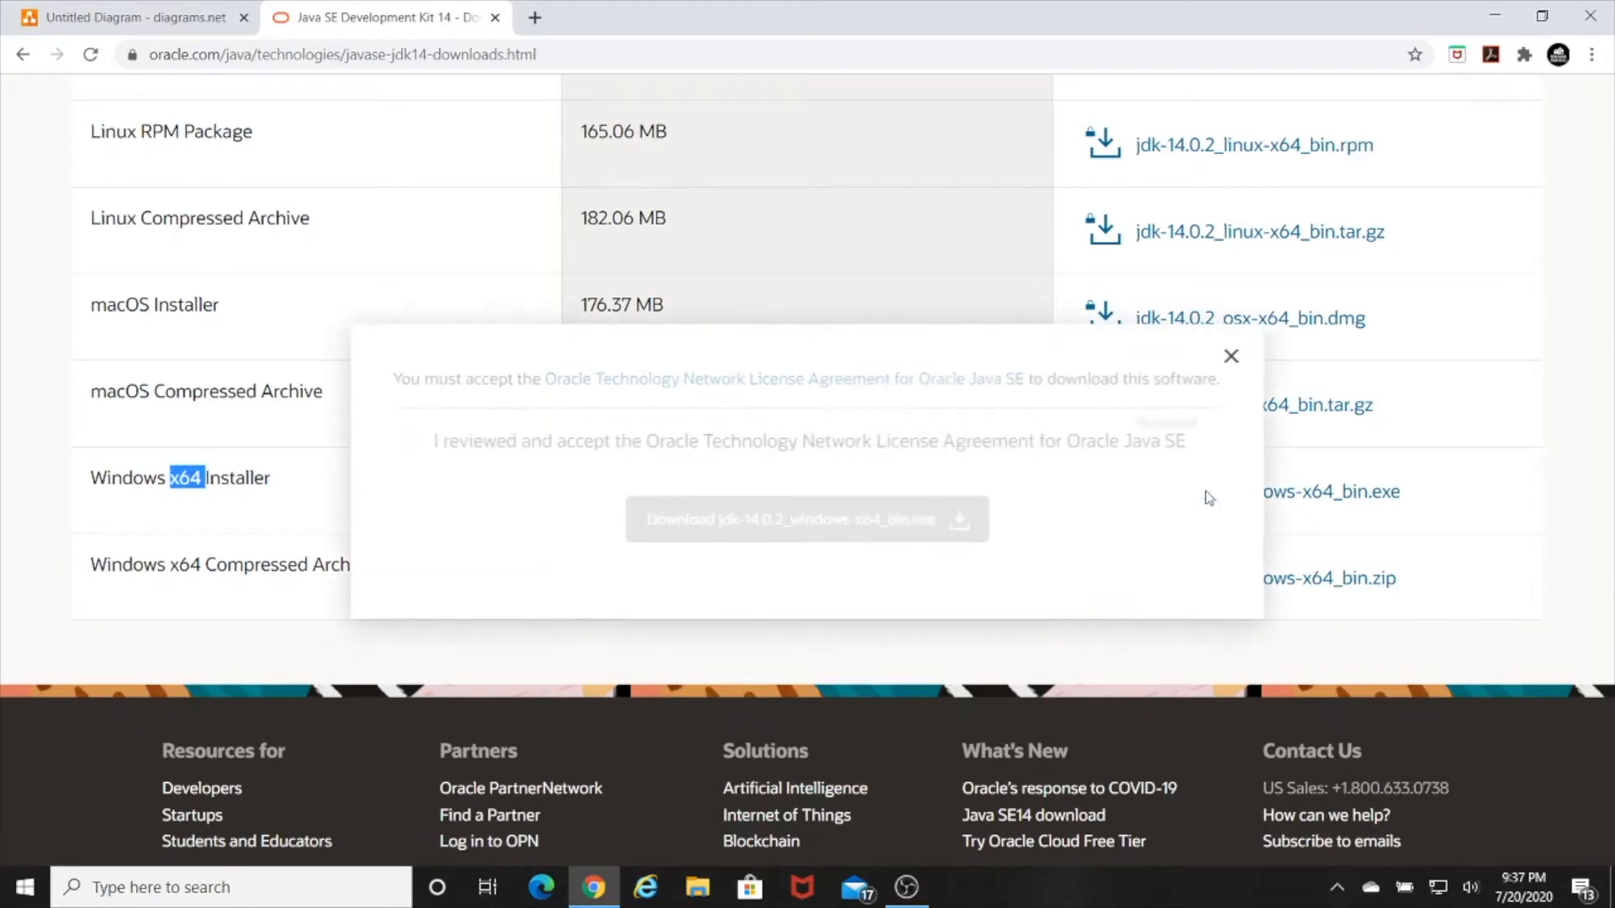
pyautogui.click(409, 443)
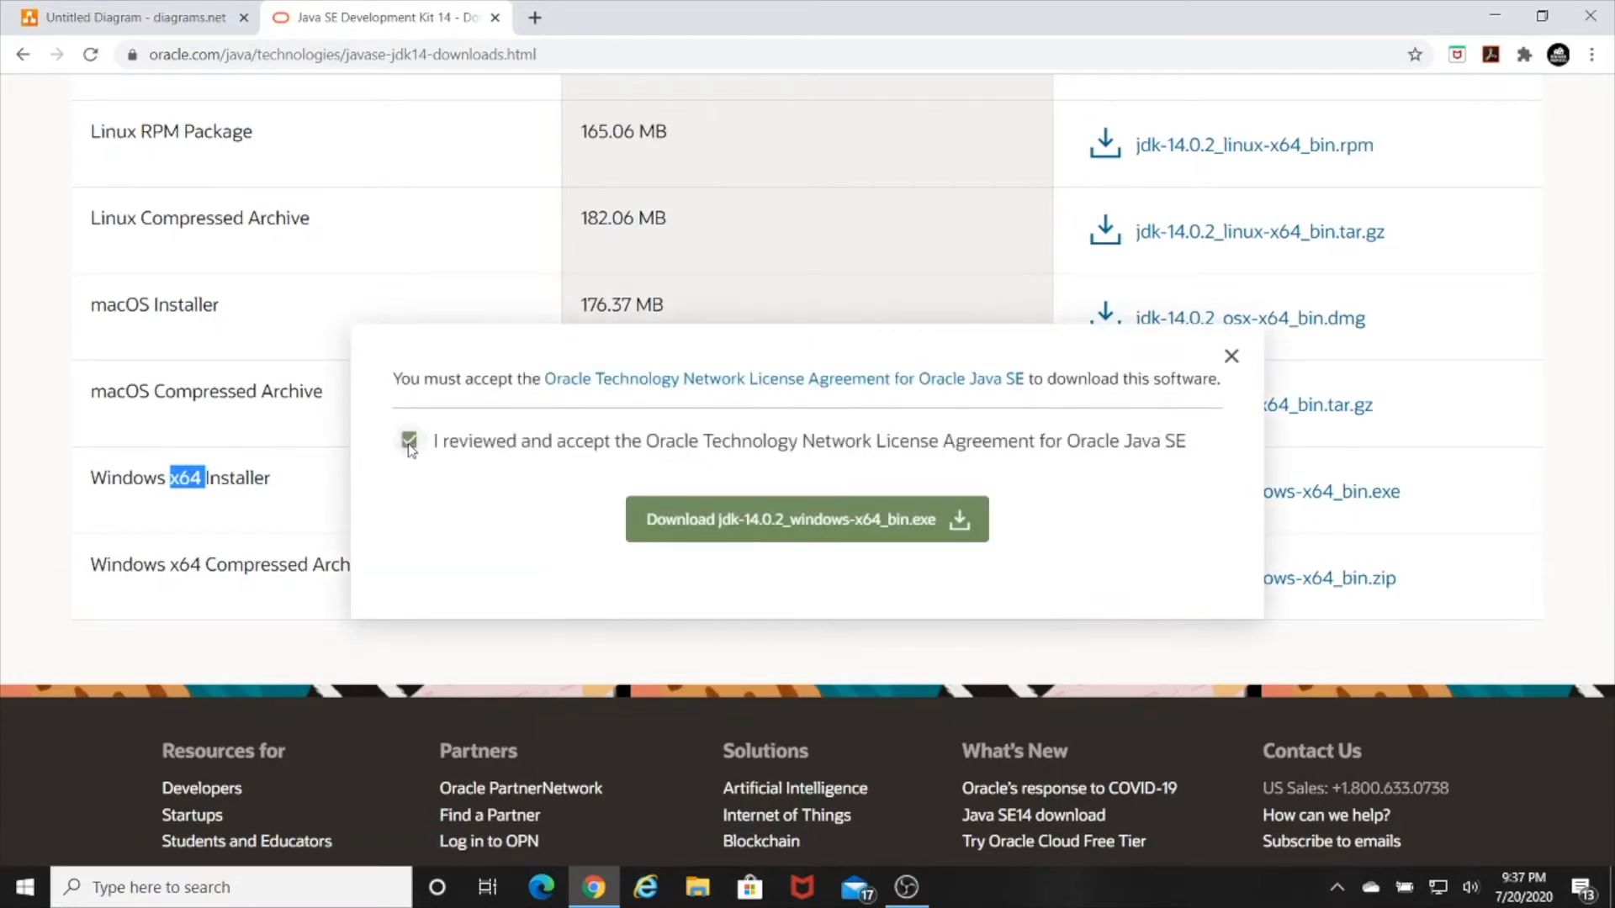
pyautogui.click(849, 524)
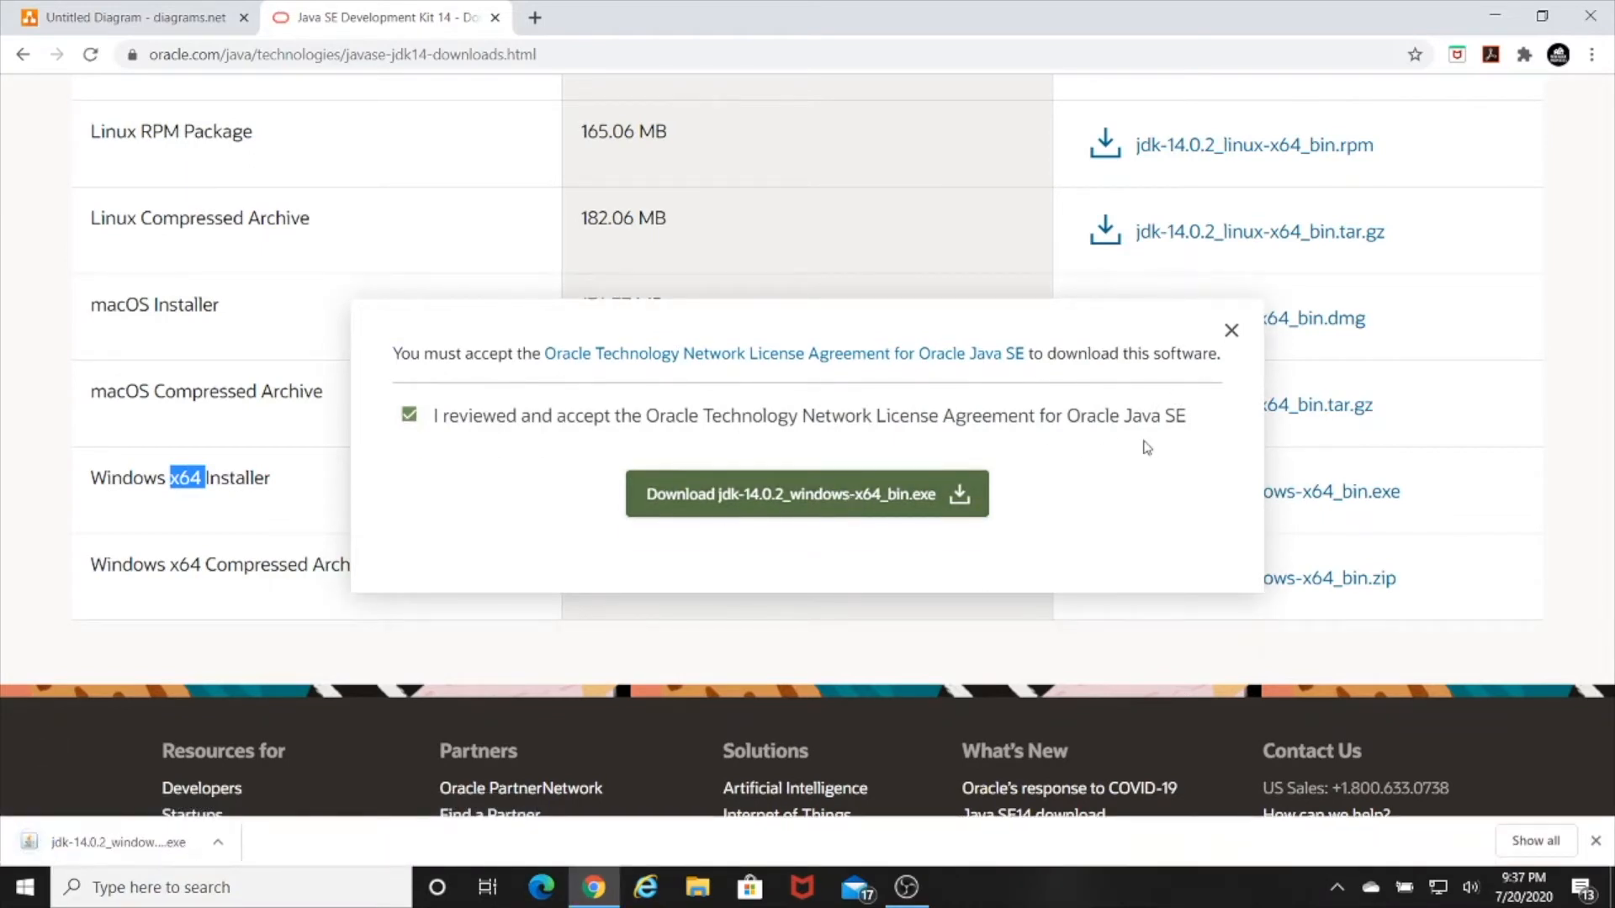
# Step: Show the downloaded JDK installer in its folder and run it, installing to the default folder C:\Program Files\Java\jdk-14.0.2\
pyautogui.click(221, 846)
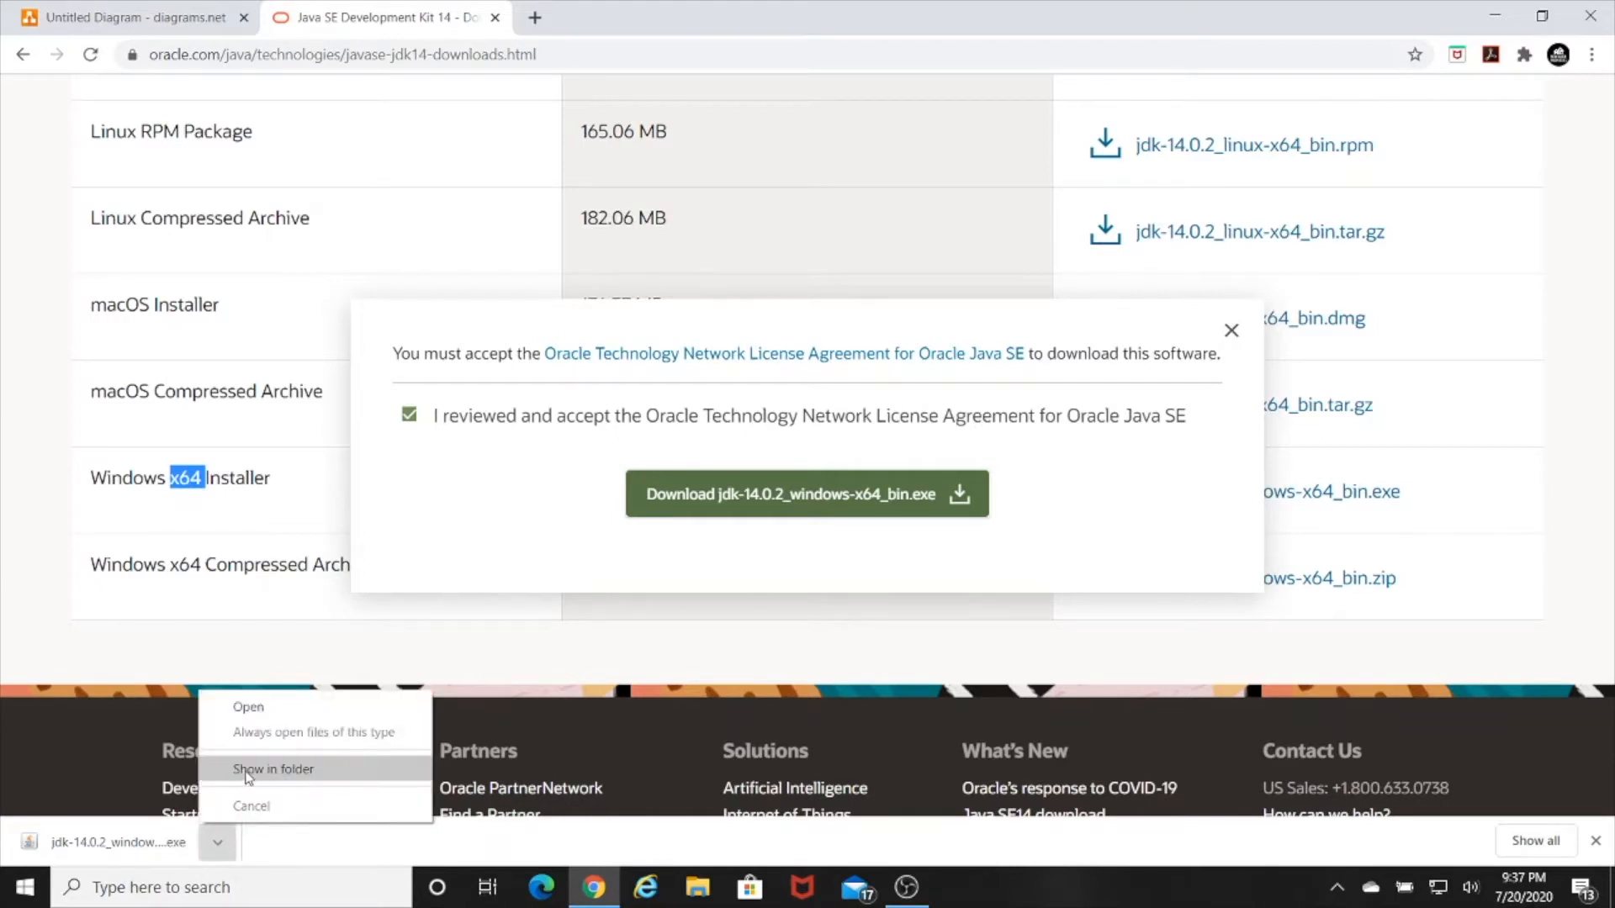
pyautogui.click(248, 772)
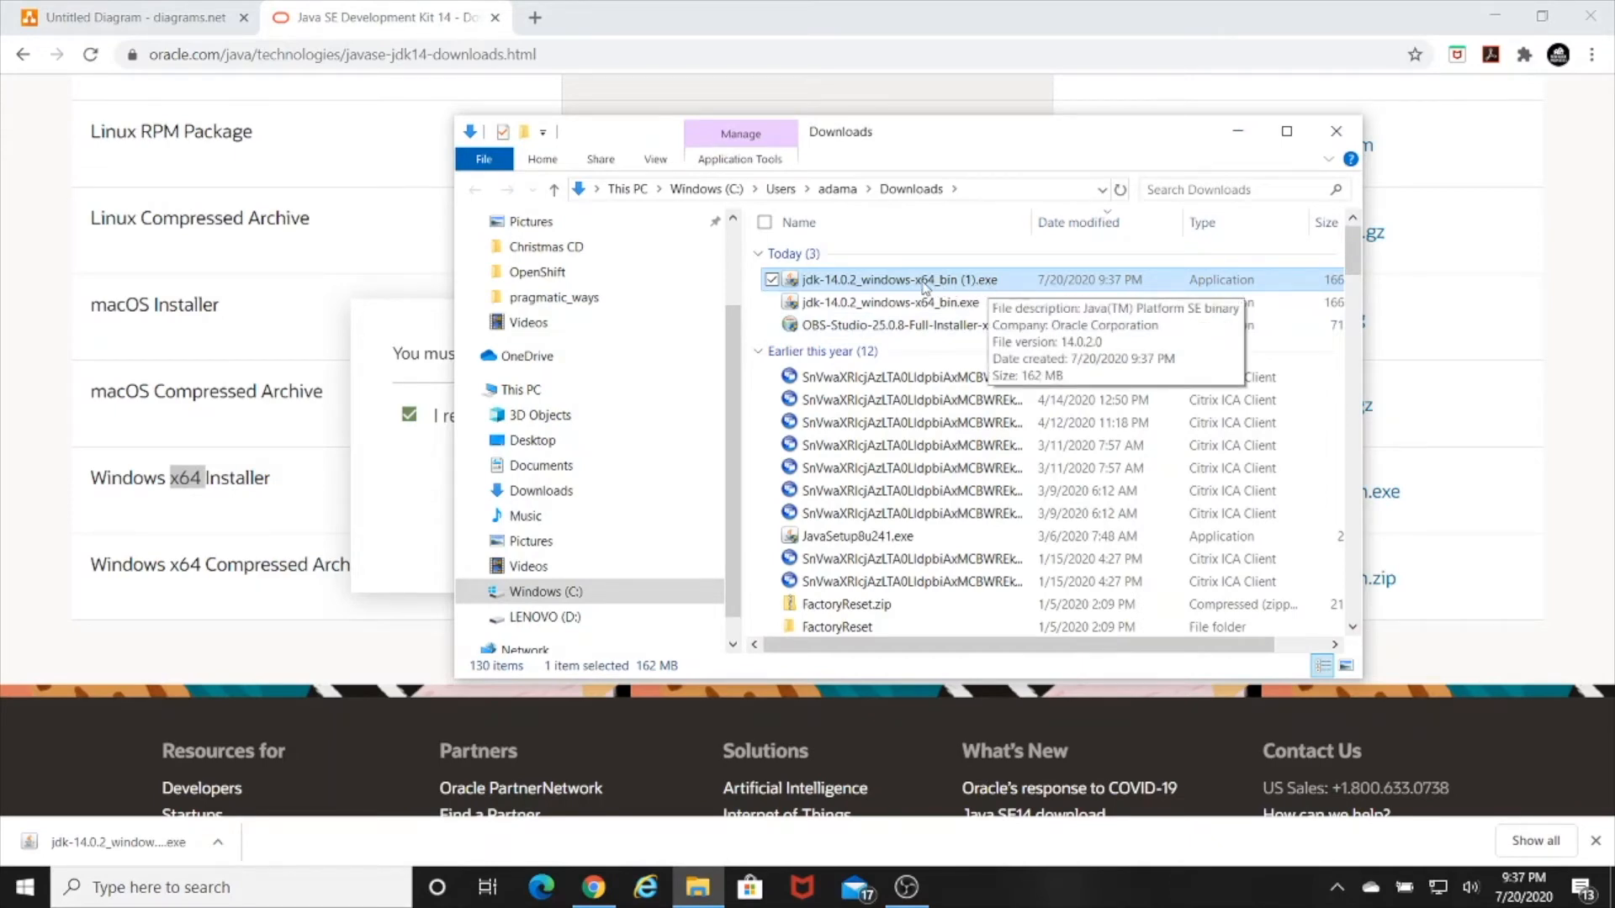
pyautogui.doubleClick(926, 287)
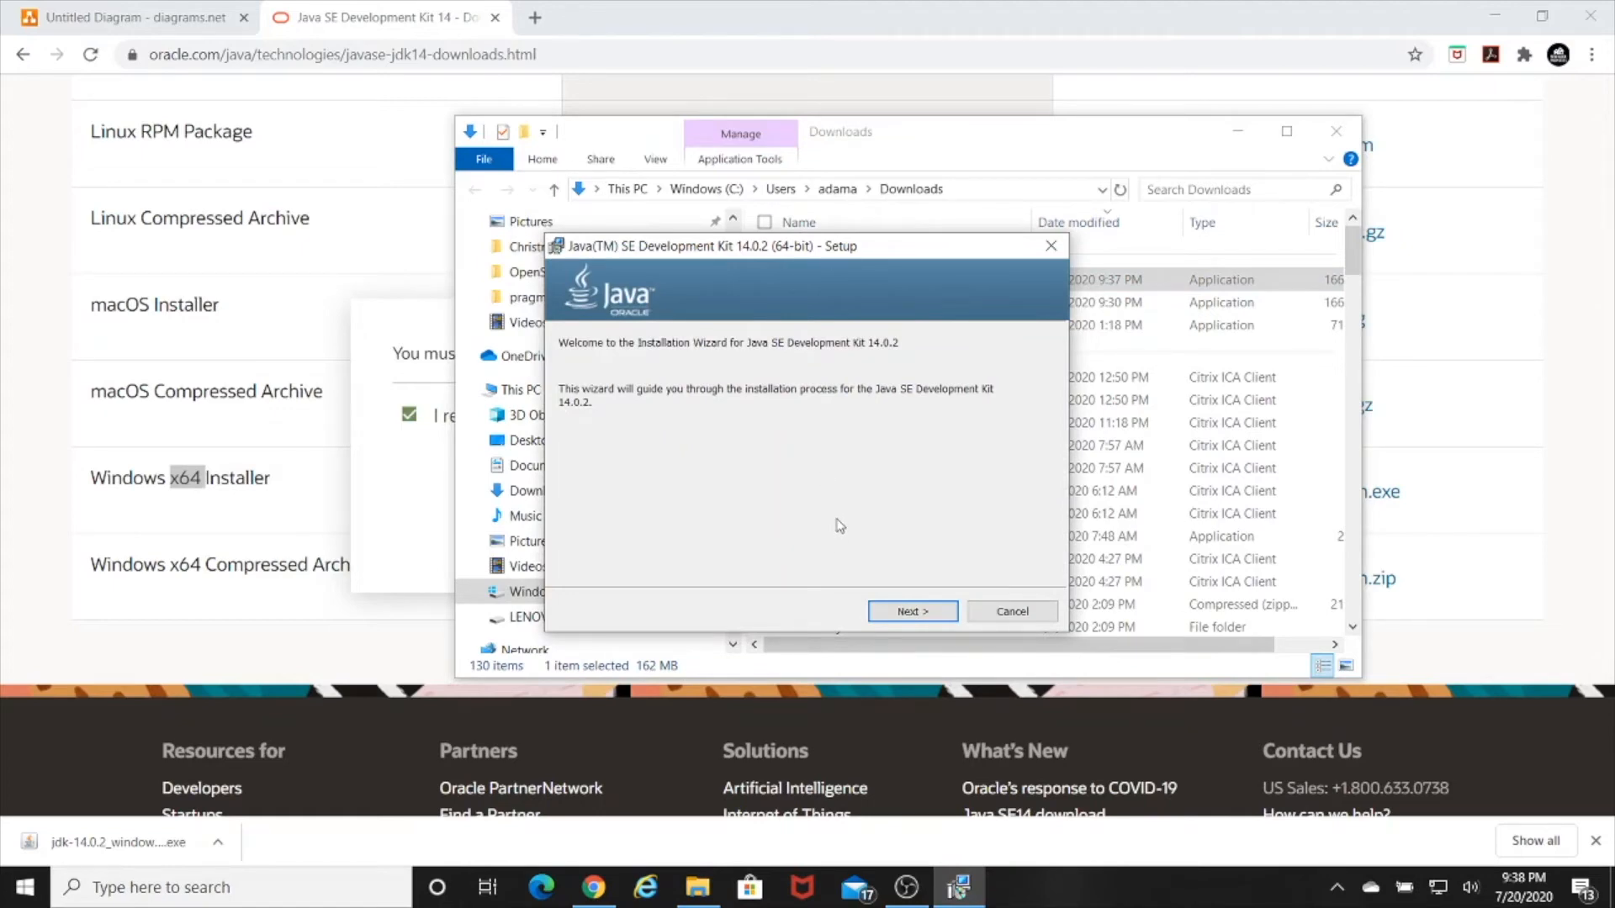
pyautogui.click(901, 616)
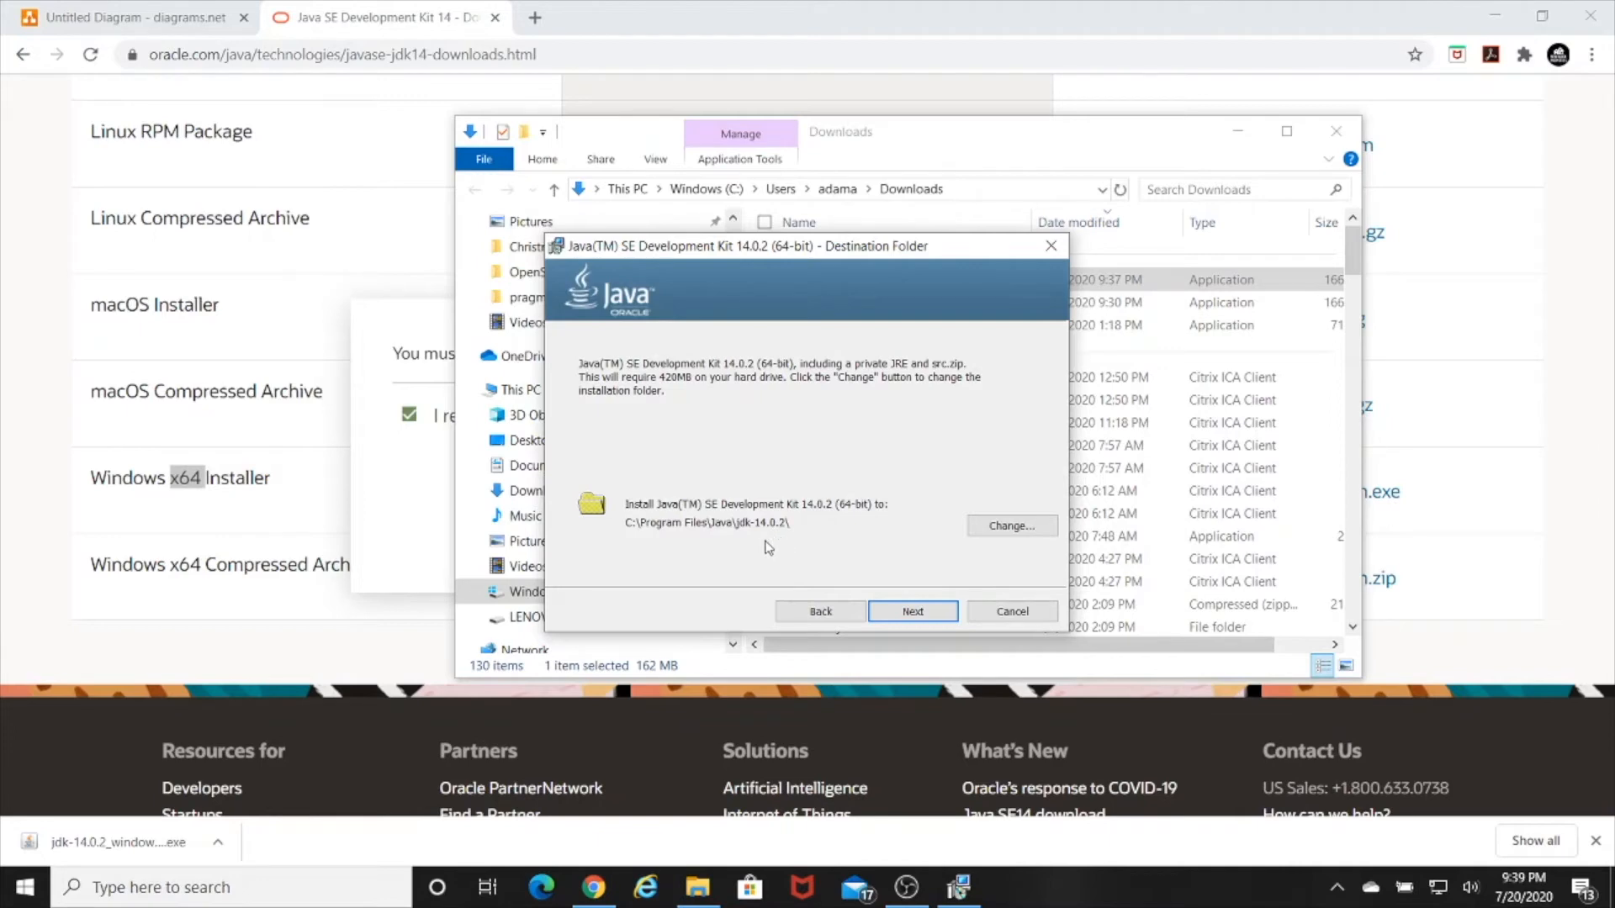
pyautogui.click(922, 620)
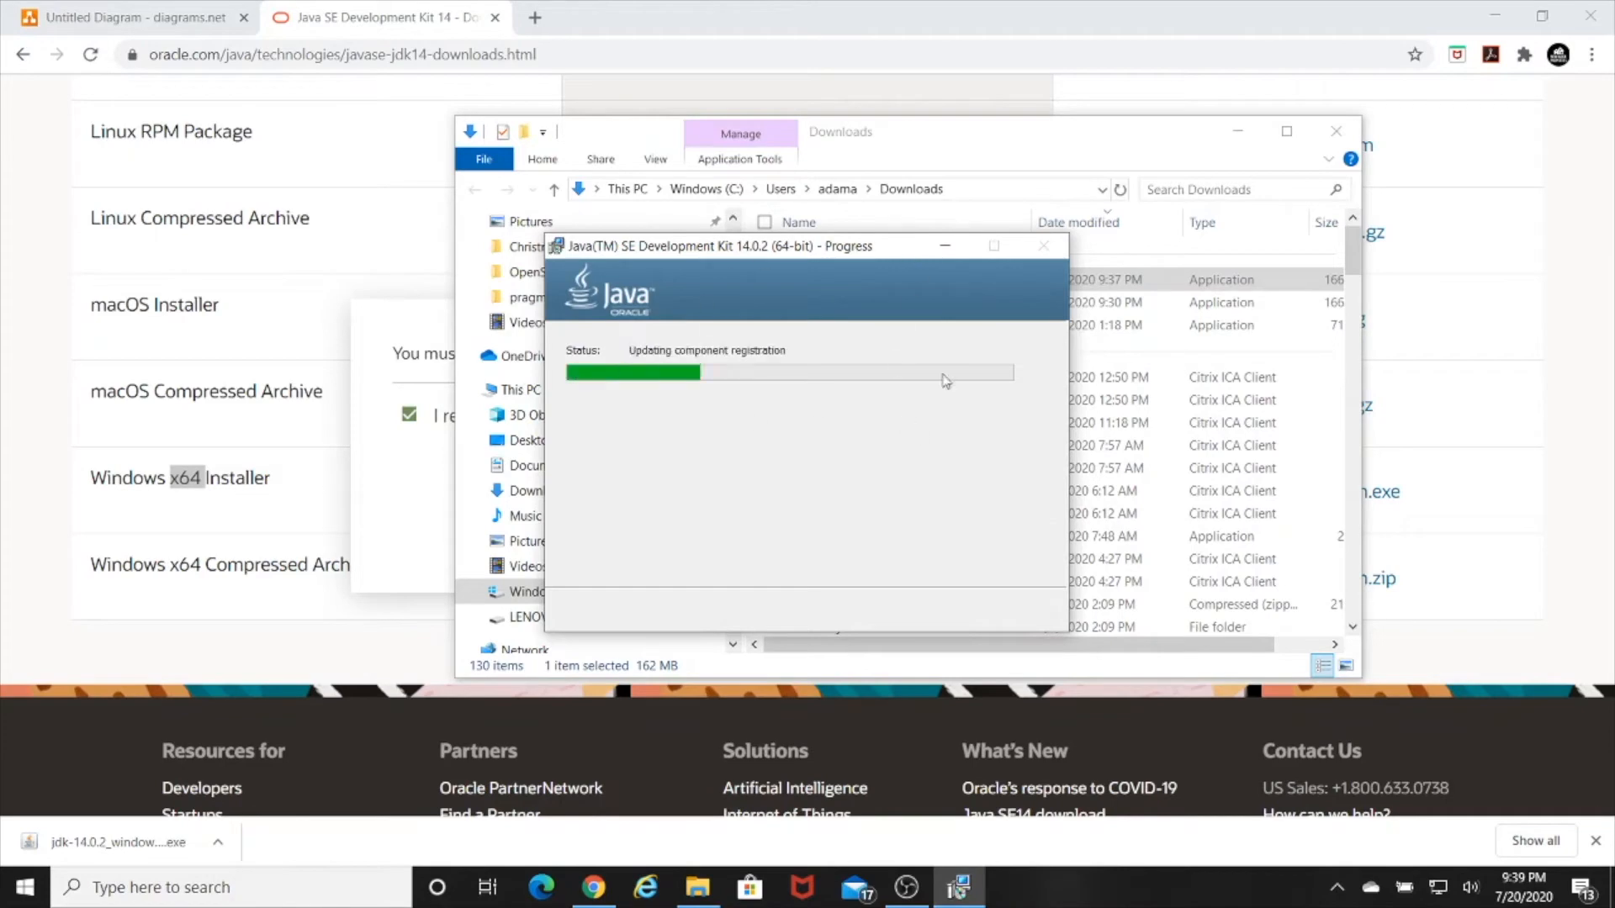
# Step: Clear the desktop by closing the Downloads window, the JDK download page and the finished installer, and minimizing the browser
pyautogui.click(1335, 131)
pyautogui.click(492, 20)
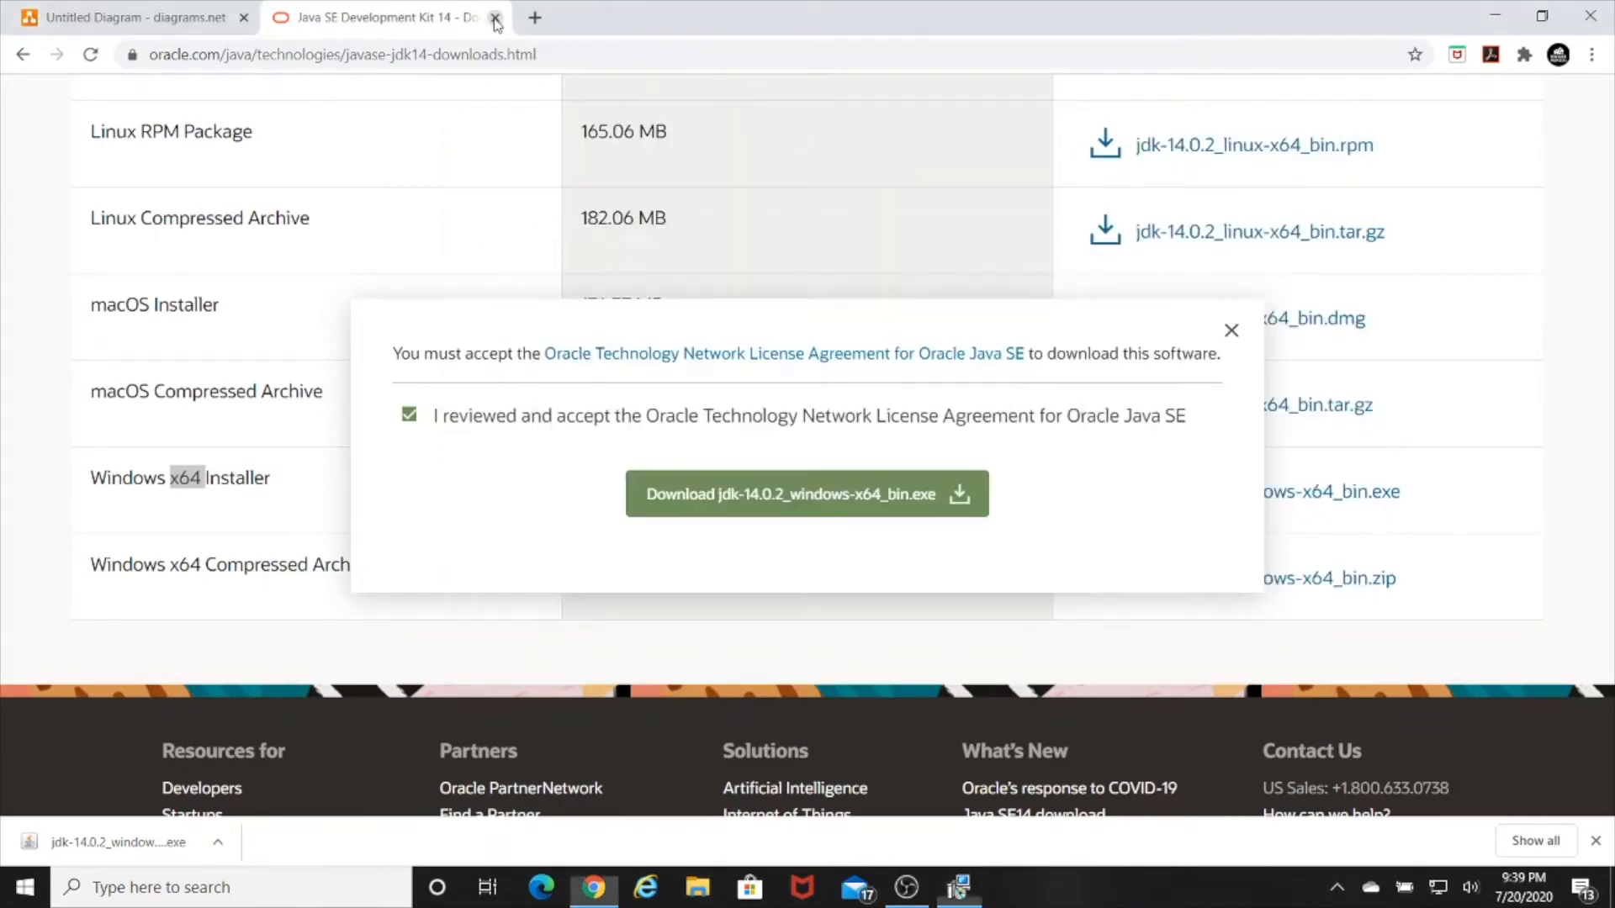
pyautogui.click(492, 20)
pyautogui.click(1494, 19)
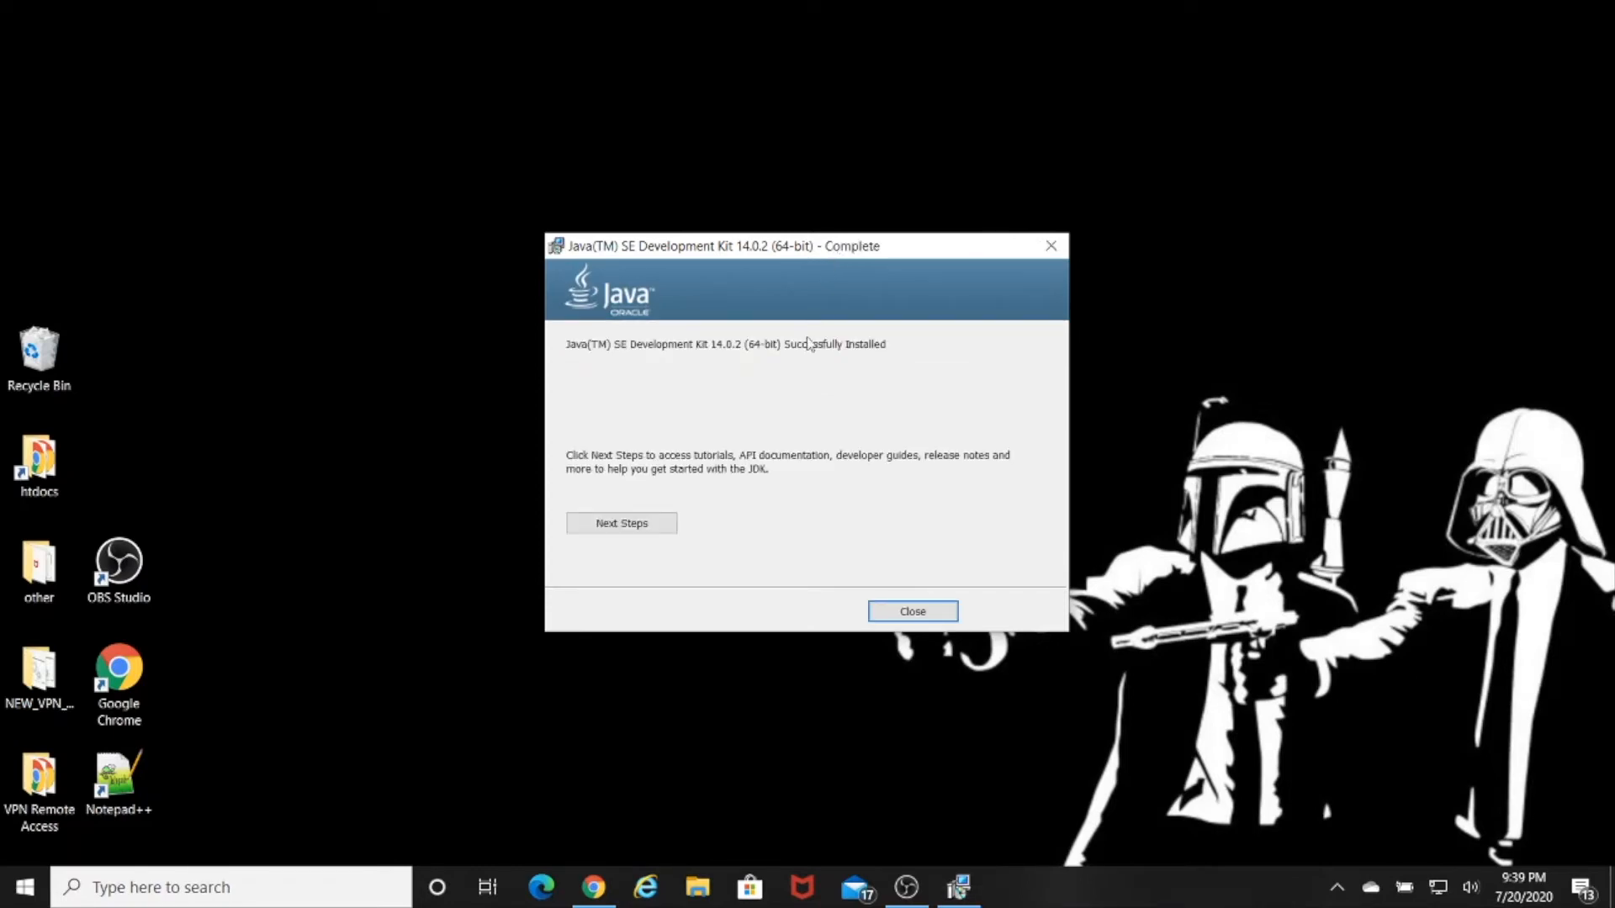
pyautogui.click(899, 618)
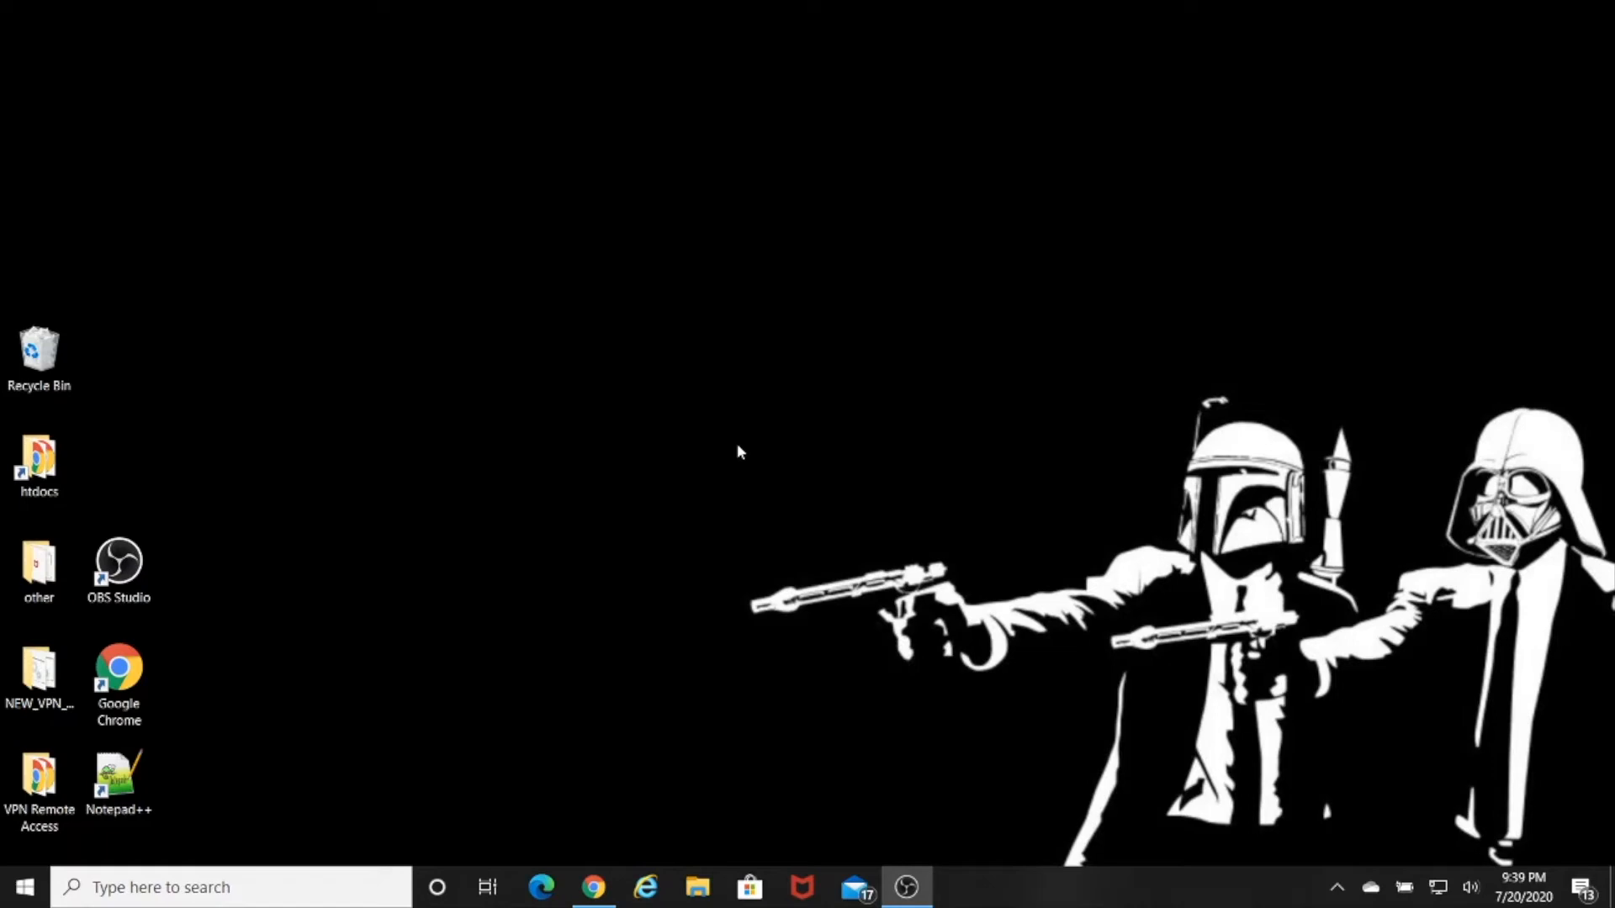
# Step: Open a Command Prompt and check the Java installation with java -version
pyautogui.click(255, 890)
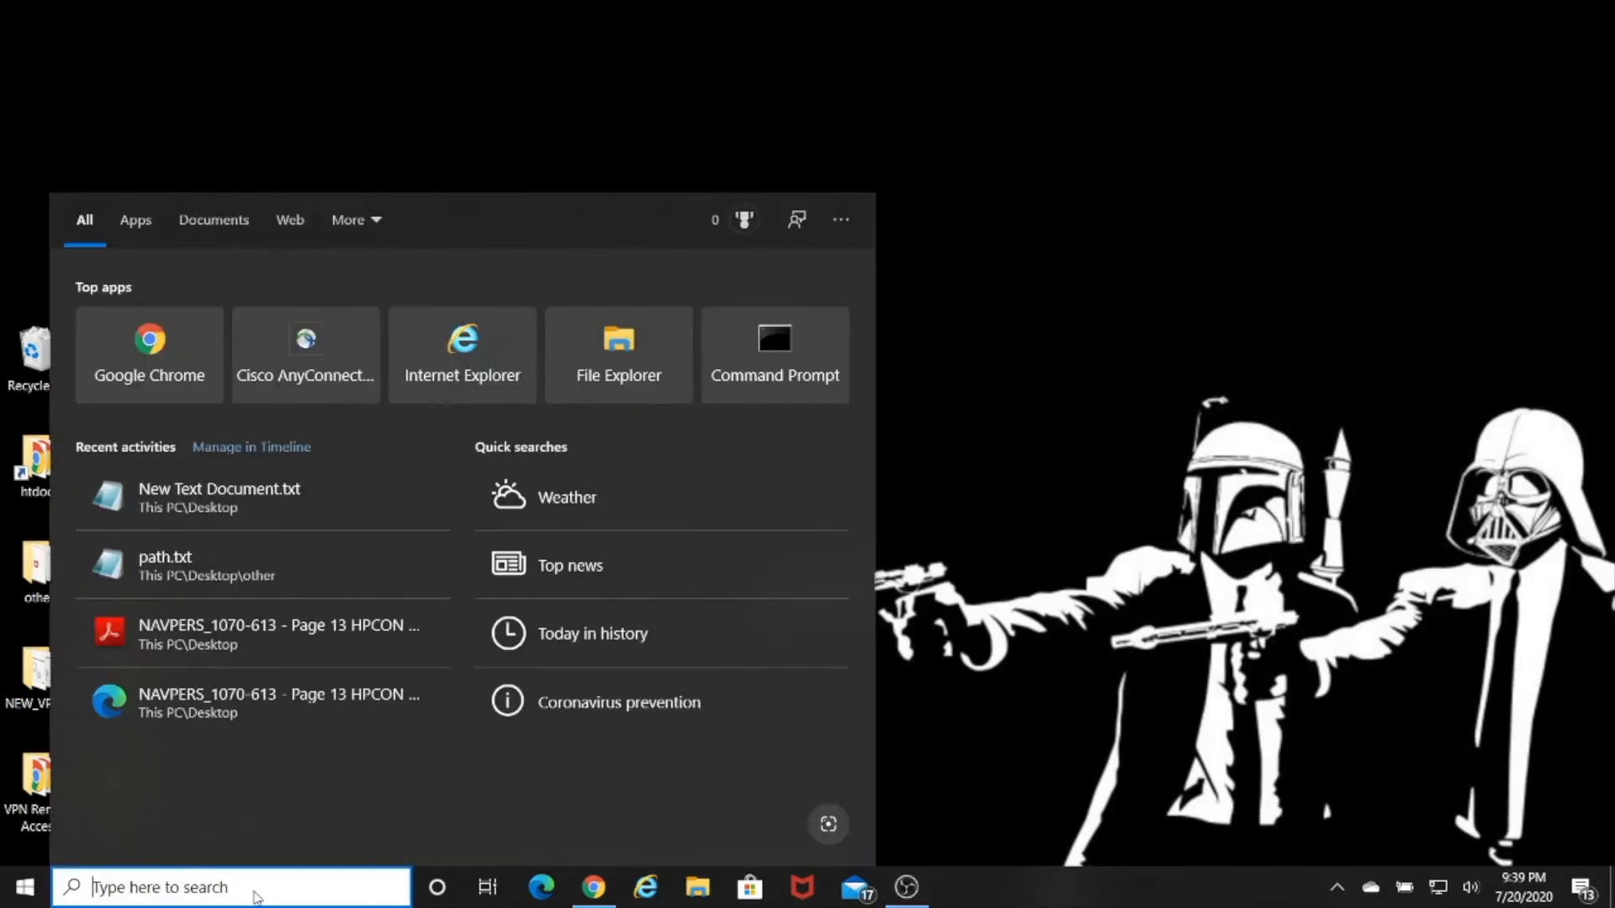
pyautogui.write('cmd')
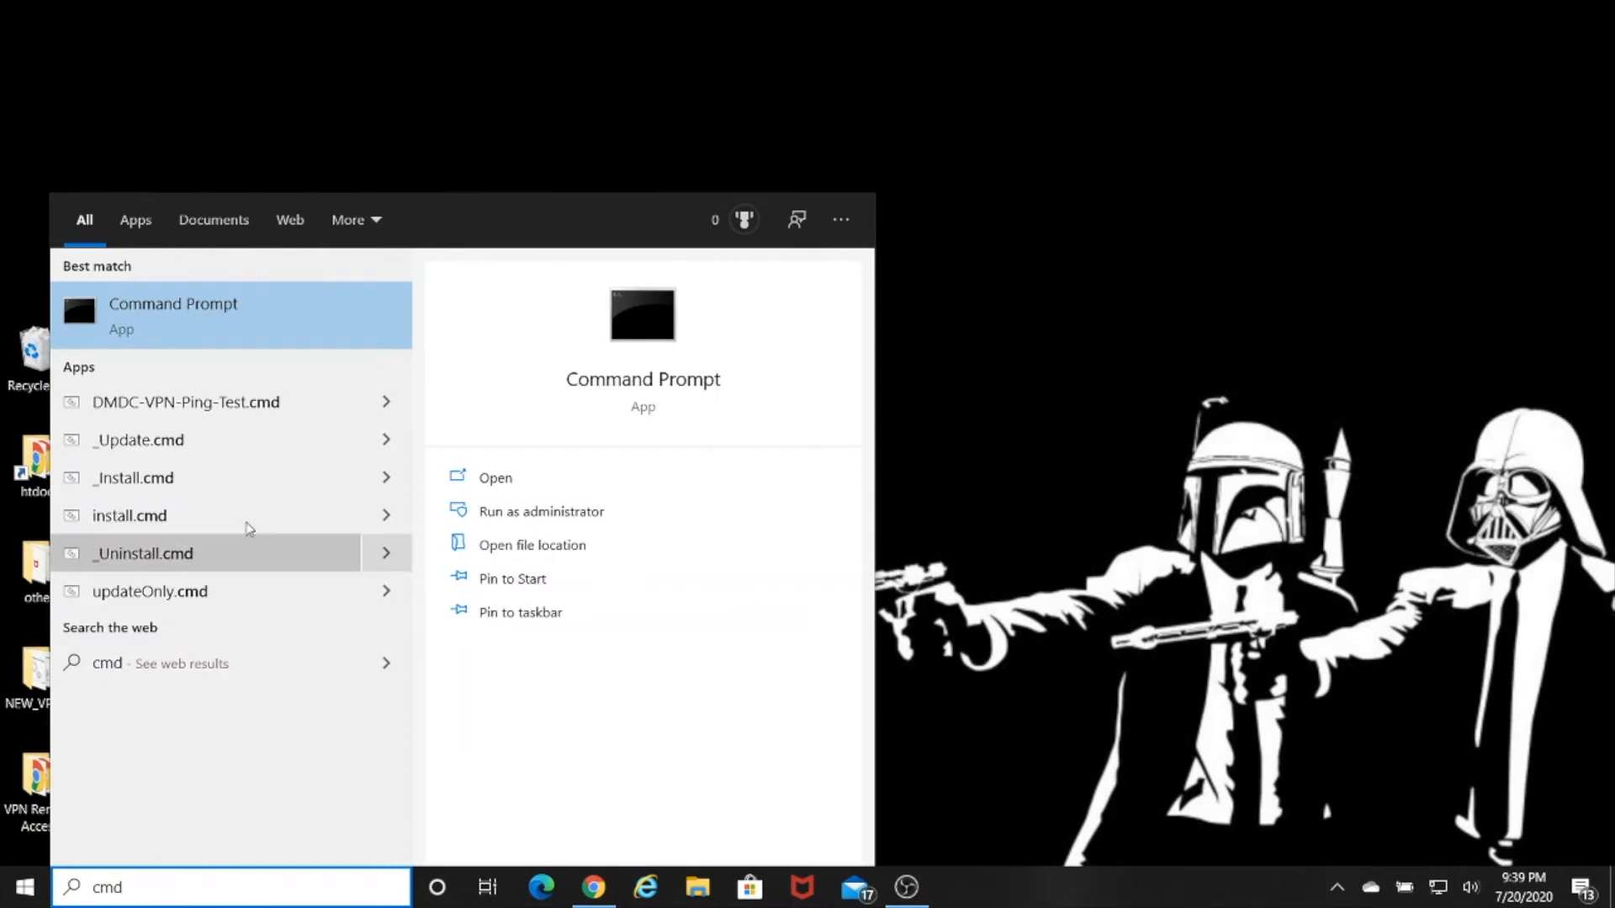
pyautogui.click(159, 311)
pyautogui.moveTo(508, 104); pyautogui.dragTo(692, 145)
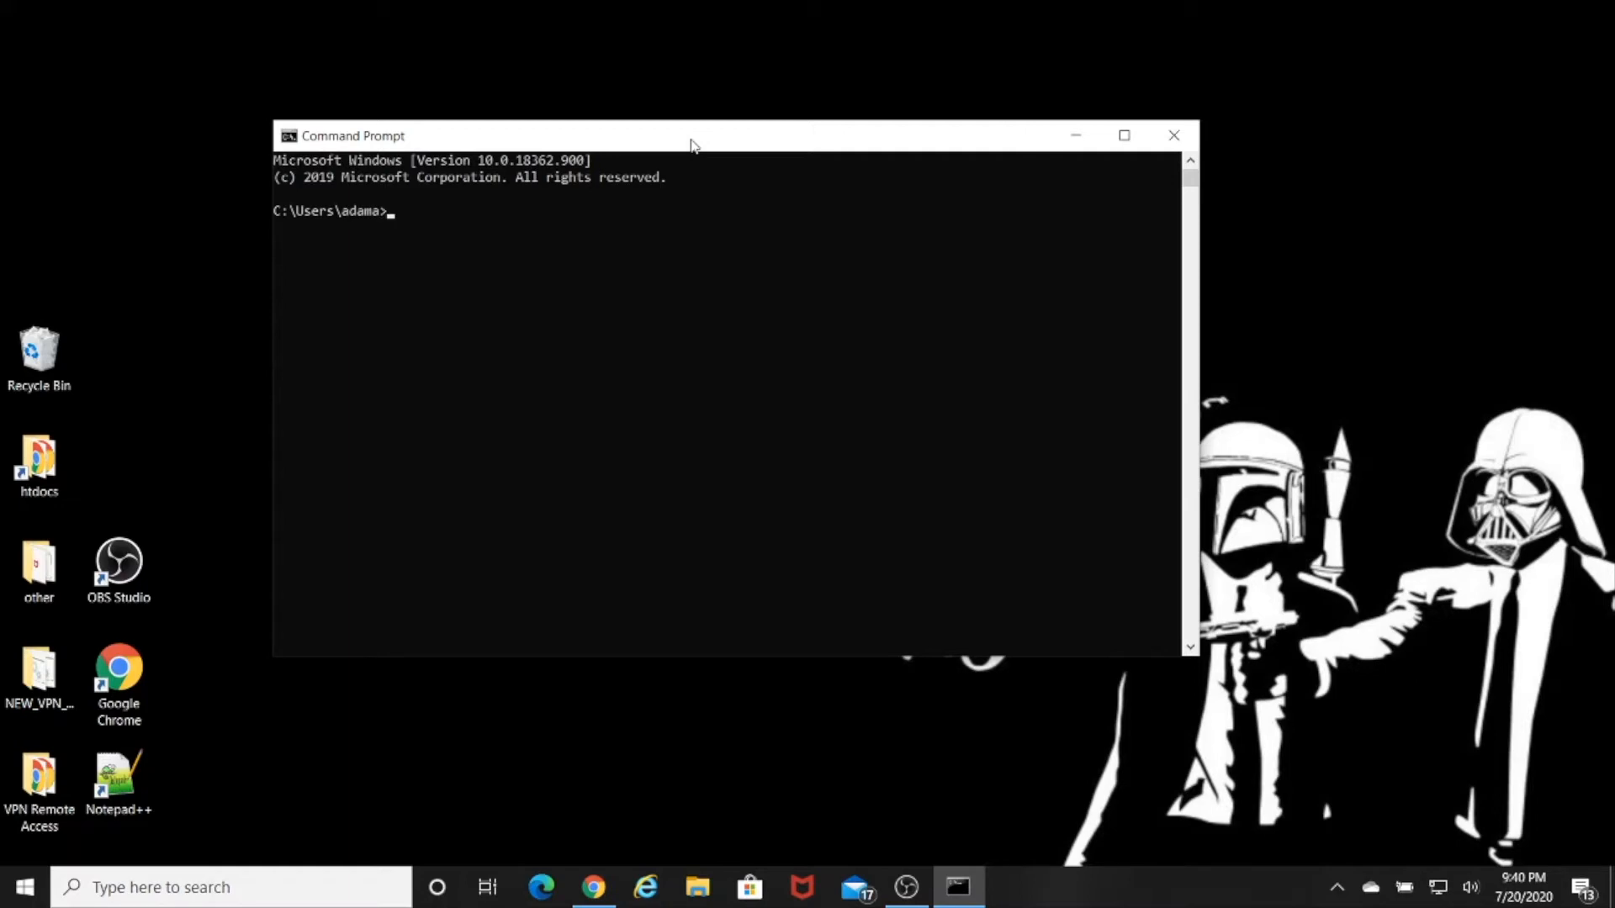
pyautogui.write('java -version')
pyautogui.press('Return')
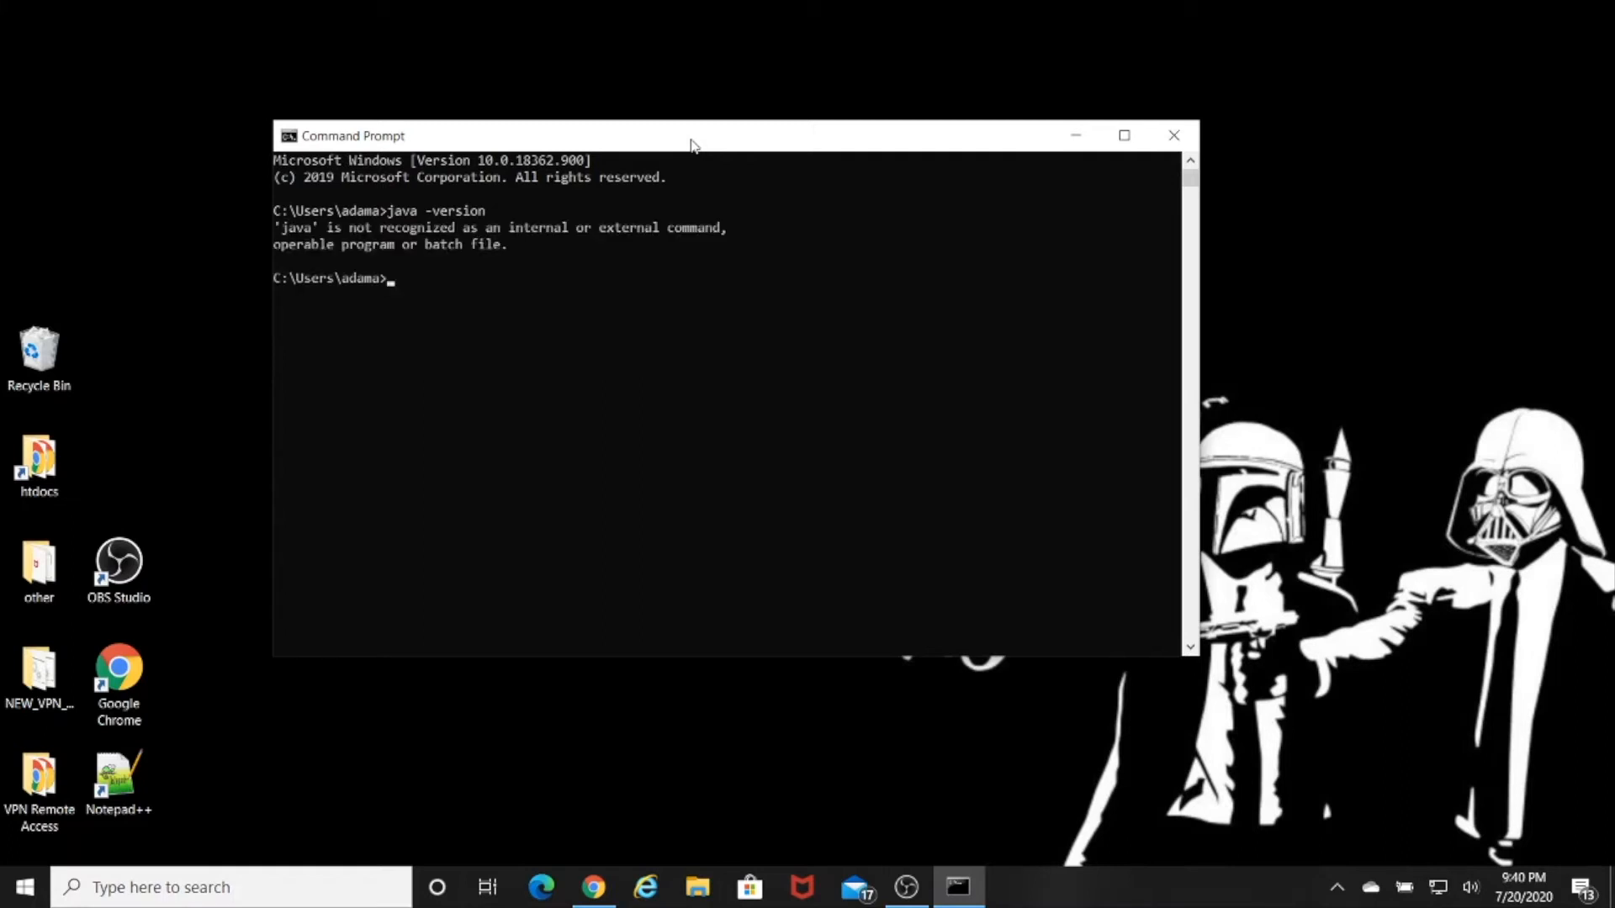
pyautogui.doubleClick(294, 229)
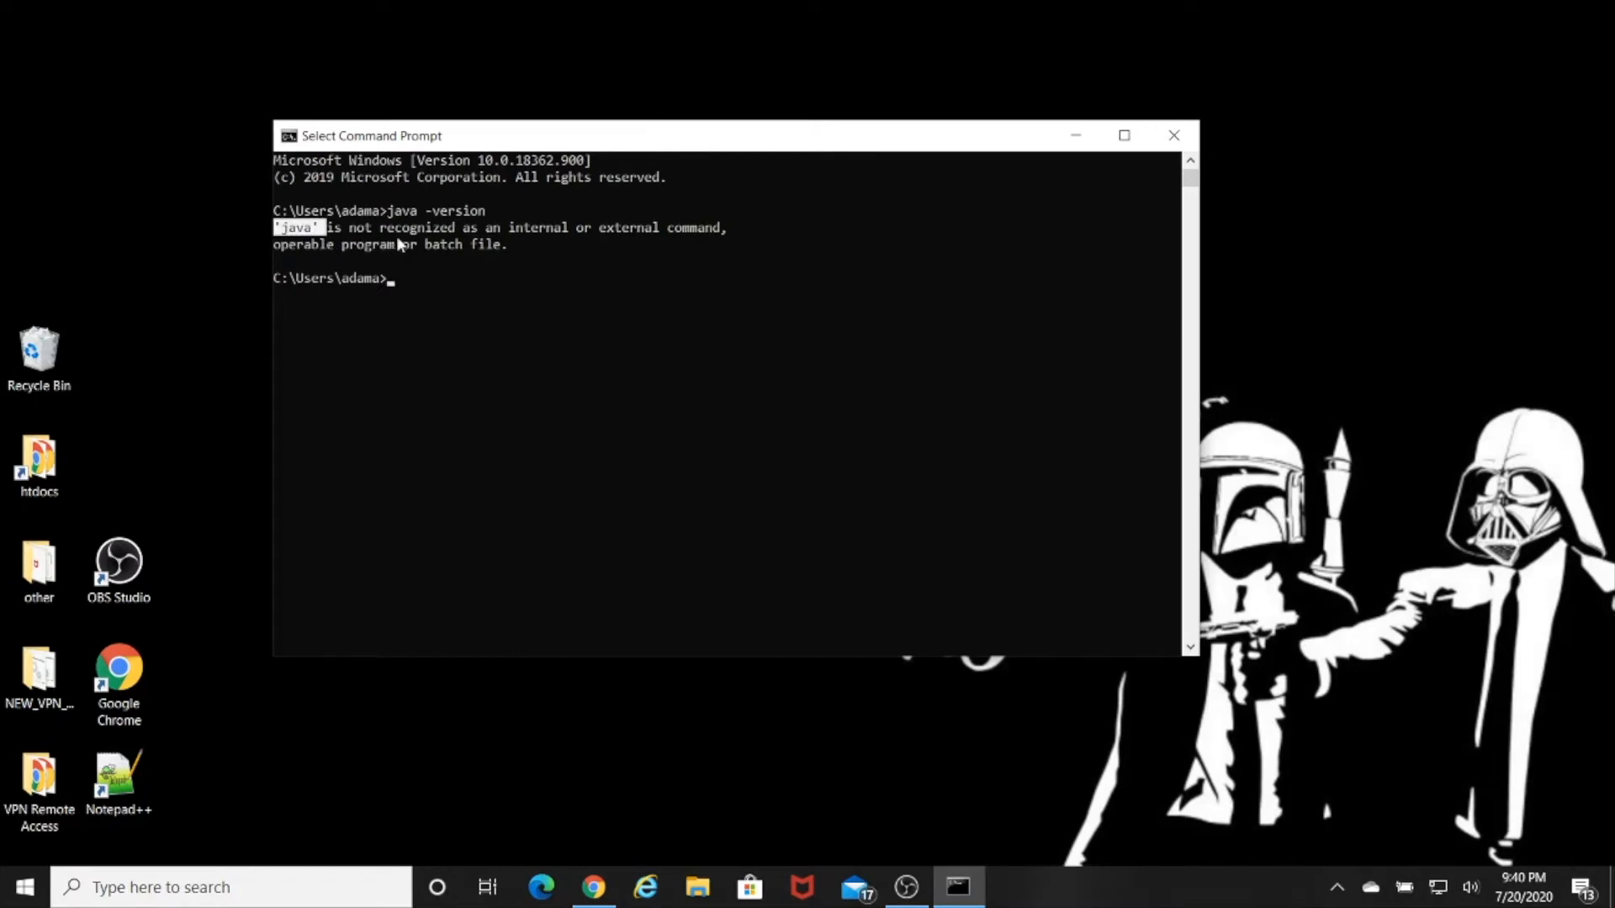
pyautogui.click(609, 307)
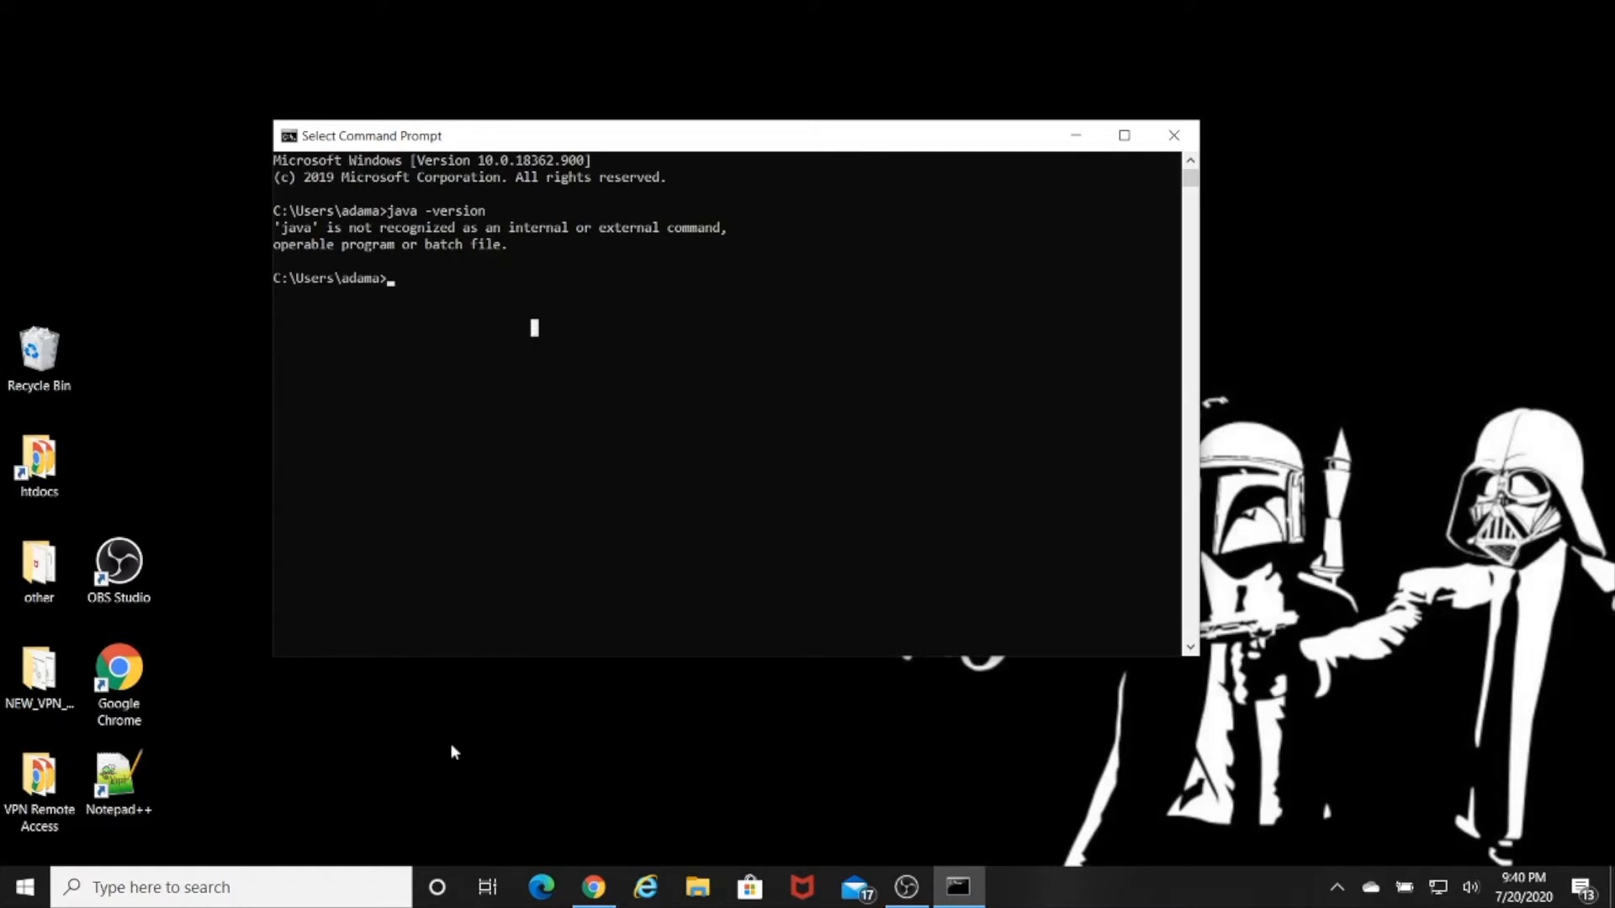
# Step: Search Windows for "variable" and open the environment variables editor for the current account
pyautogui.click(252, 894)
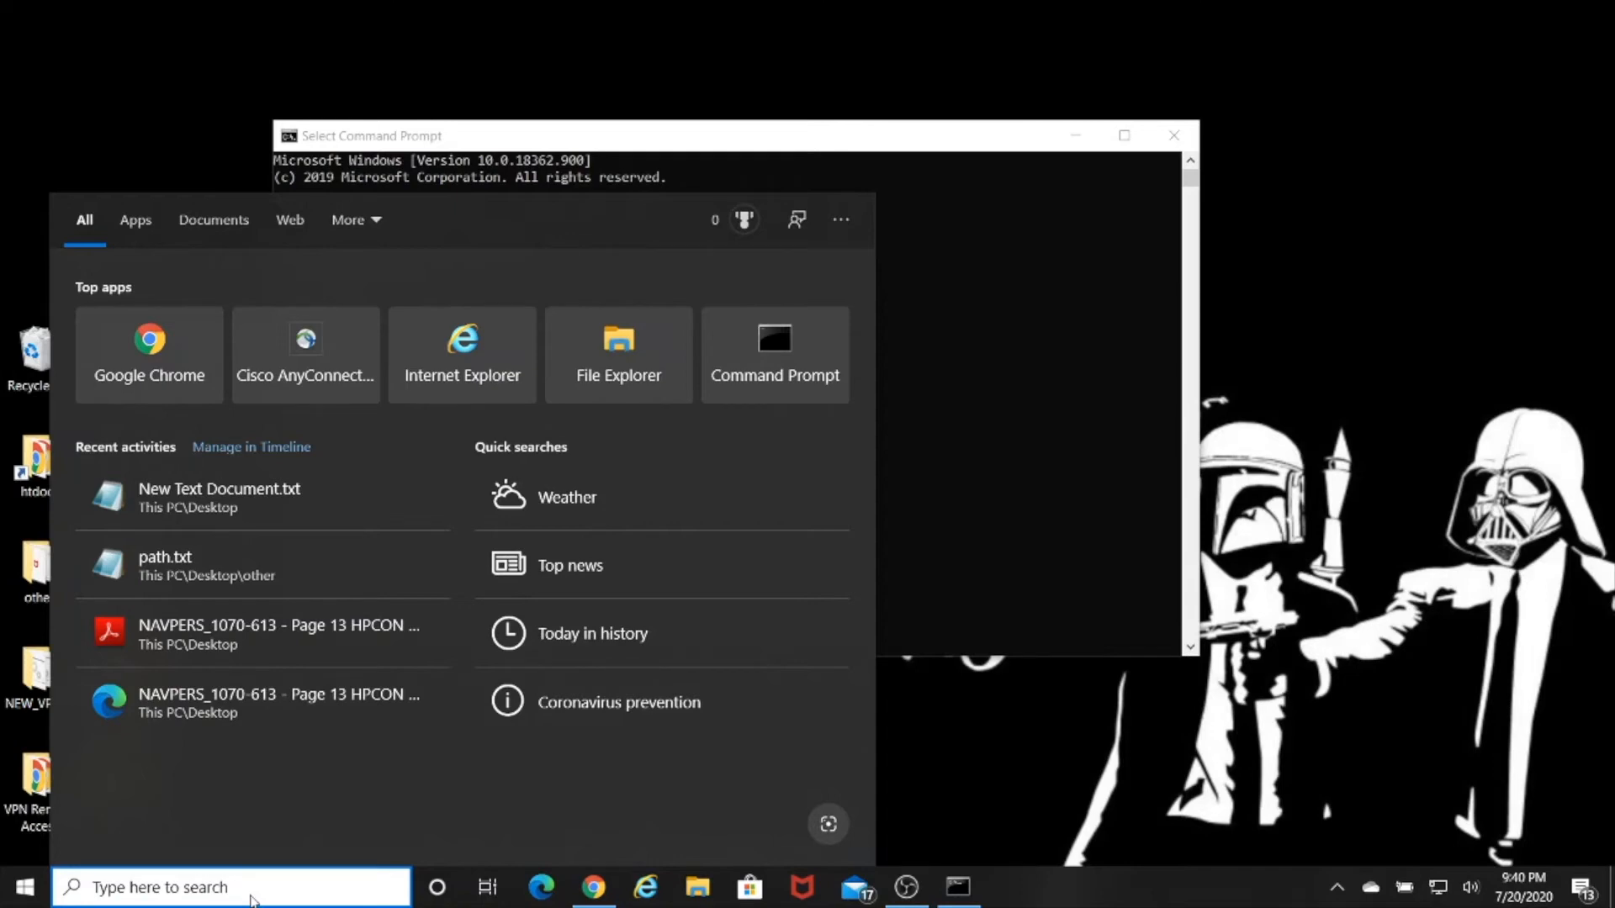
pyautogui.write('variable')
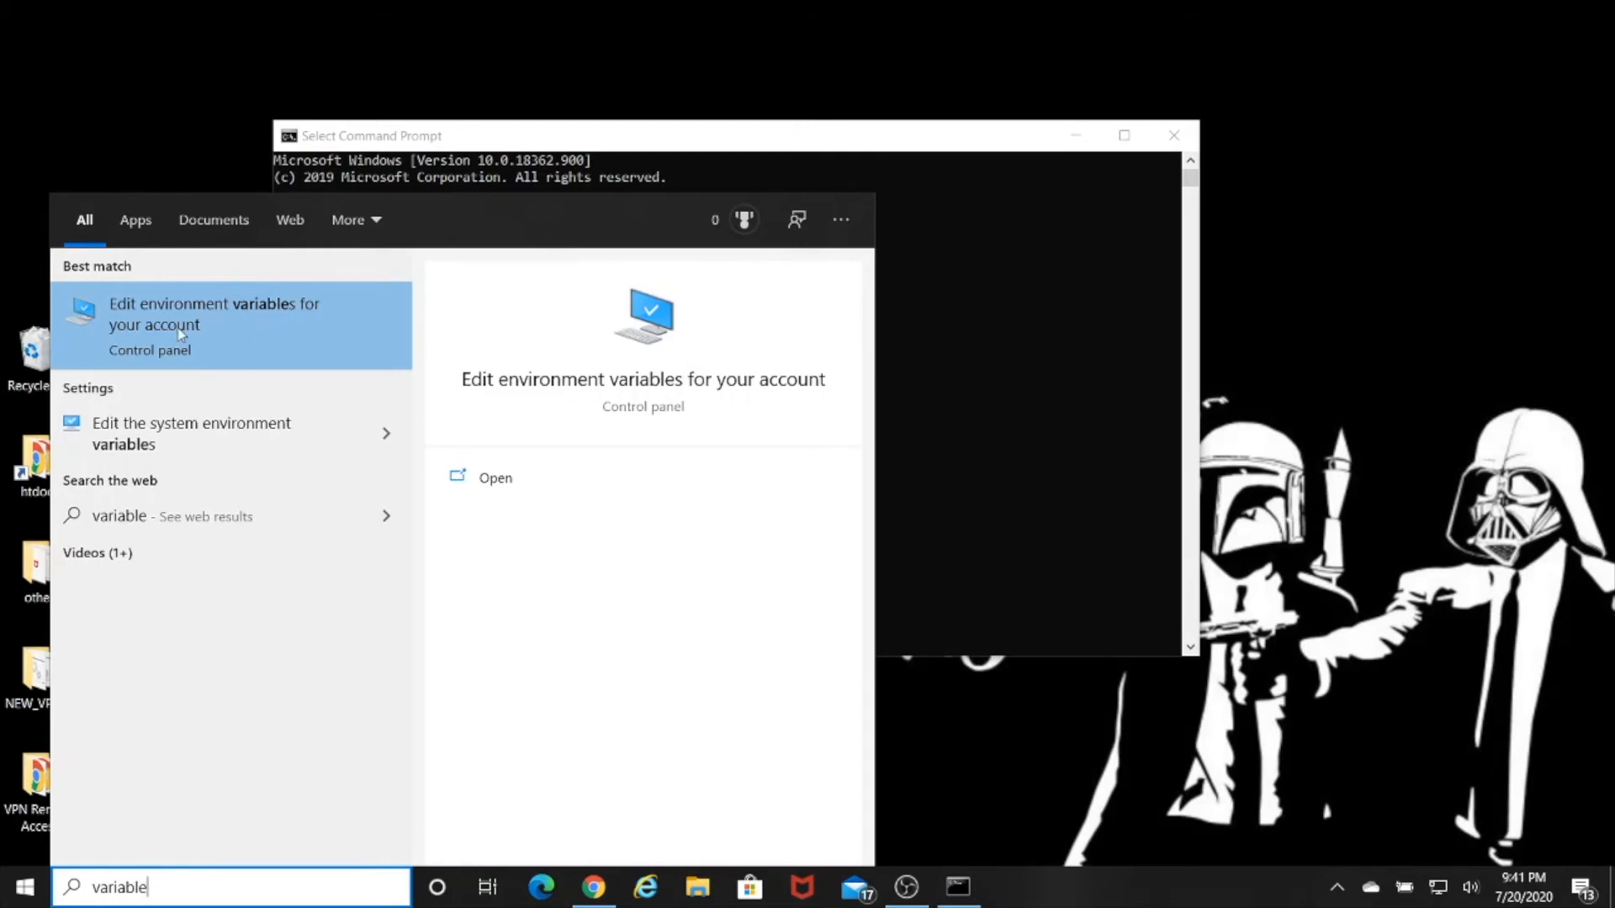
pyautogui.click(263, 320)
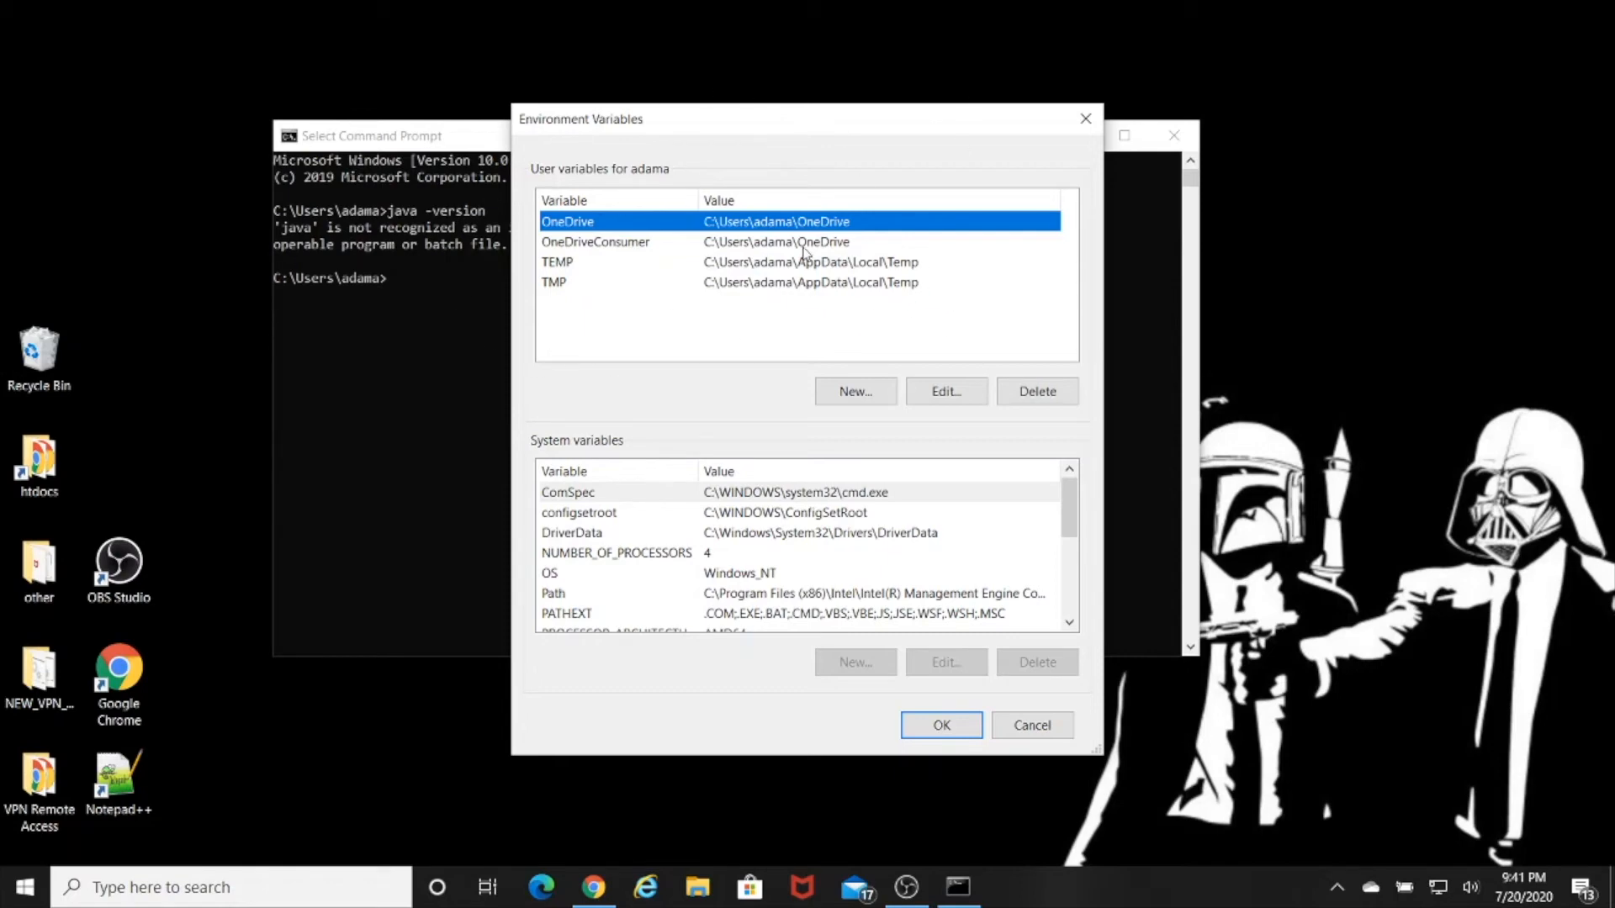
# Step: Open File Explorer and browse to the JDK folder C:\Program Files\Java\jdk-14.0.2
pyautogui.click(697, 890)
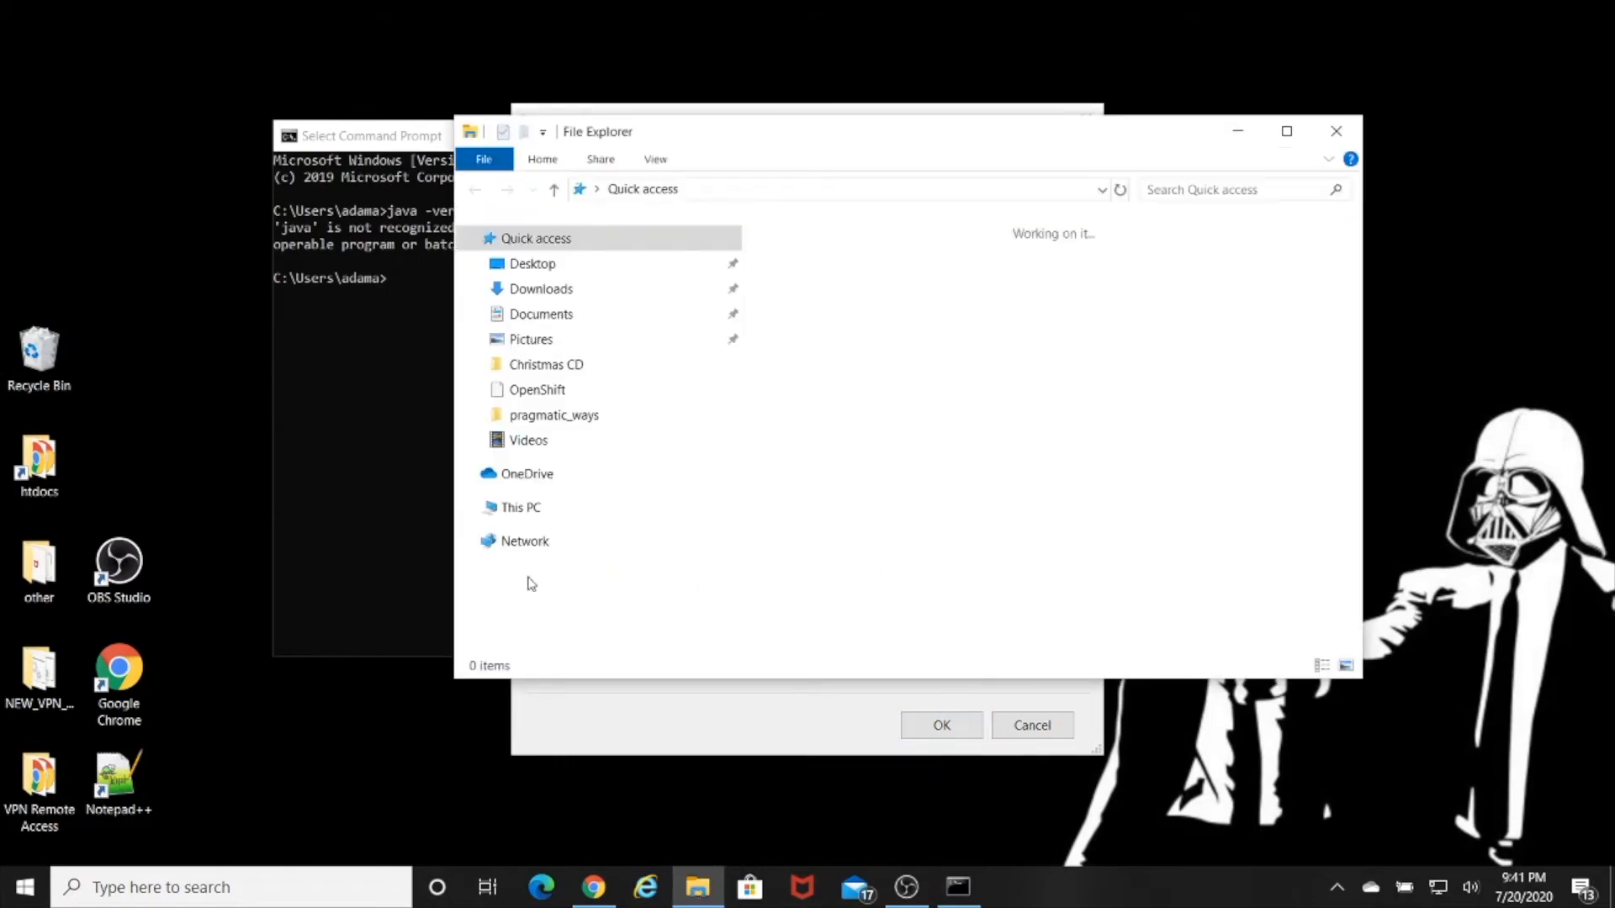
pyautogui.scroll(-3, 623, 504)
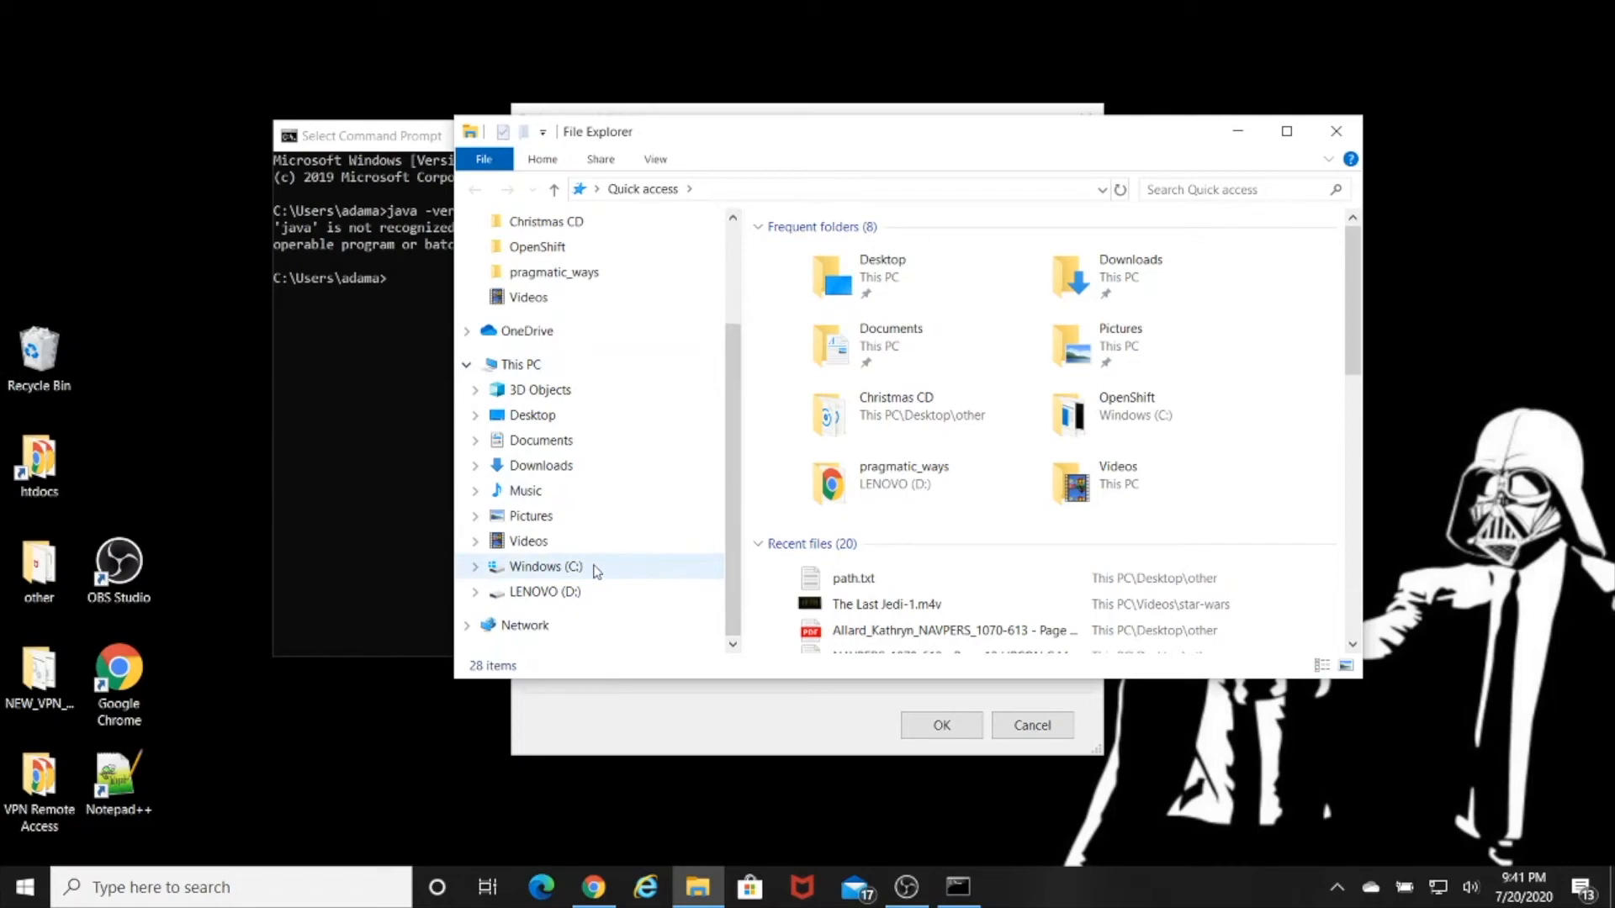
pyautogui.click(545, 567)
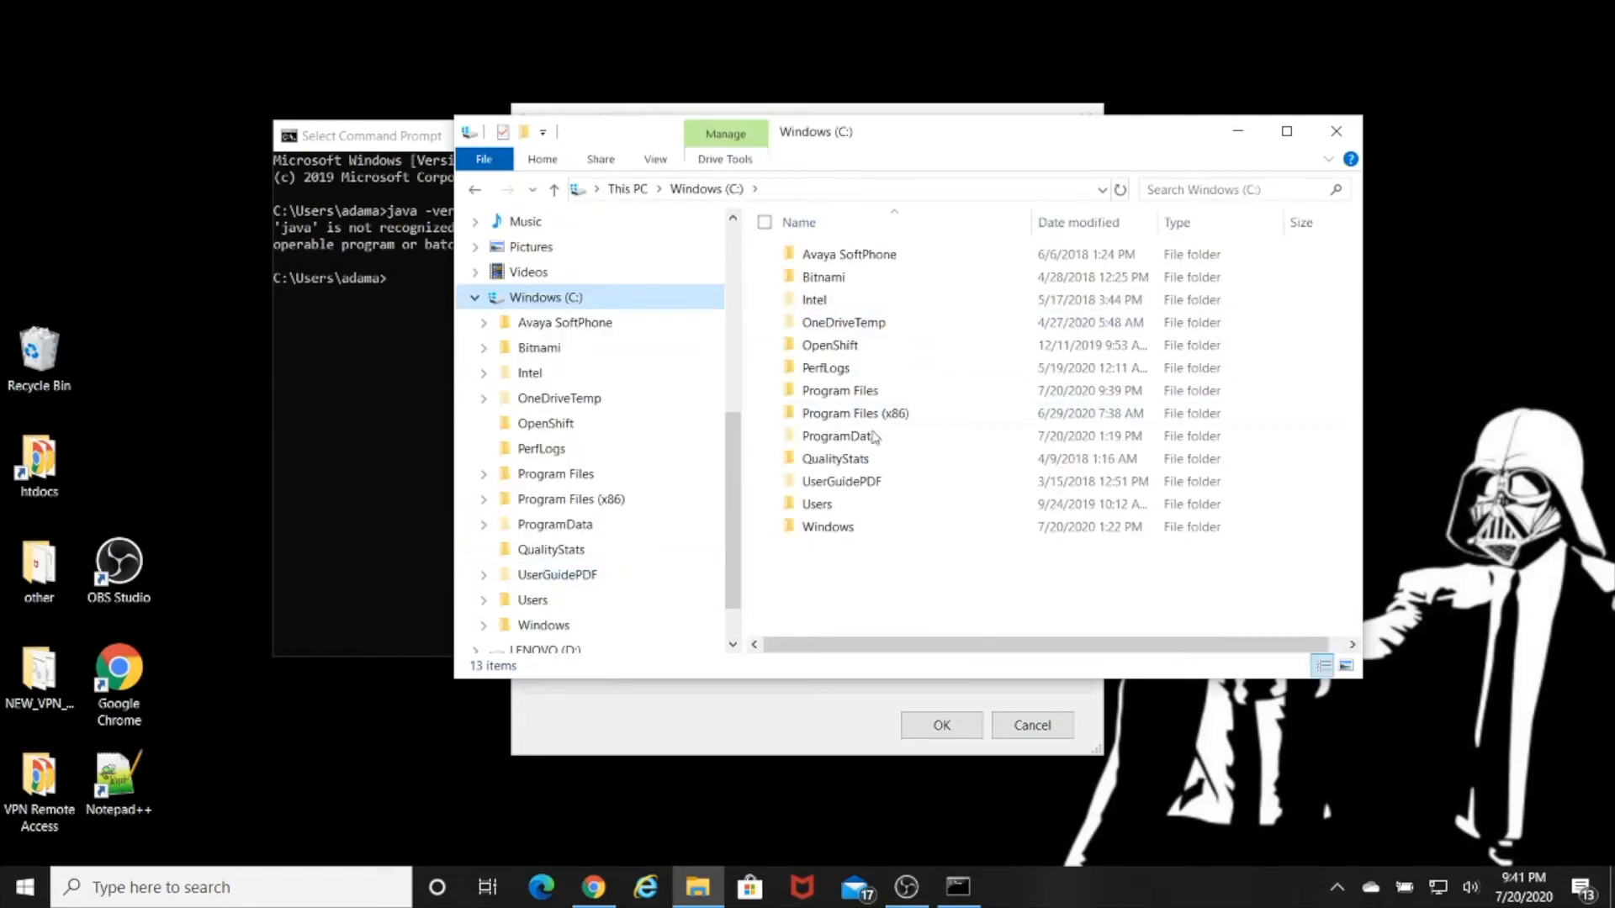
pyautogui.doubleClick(841, 394)
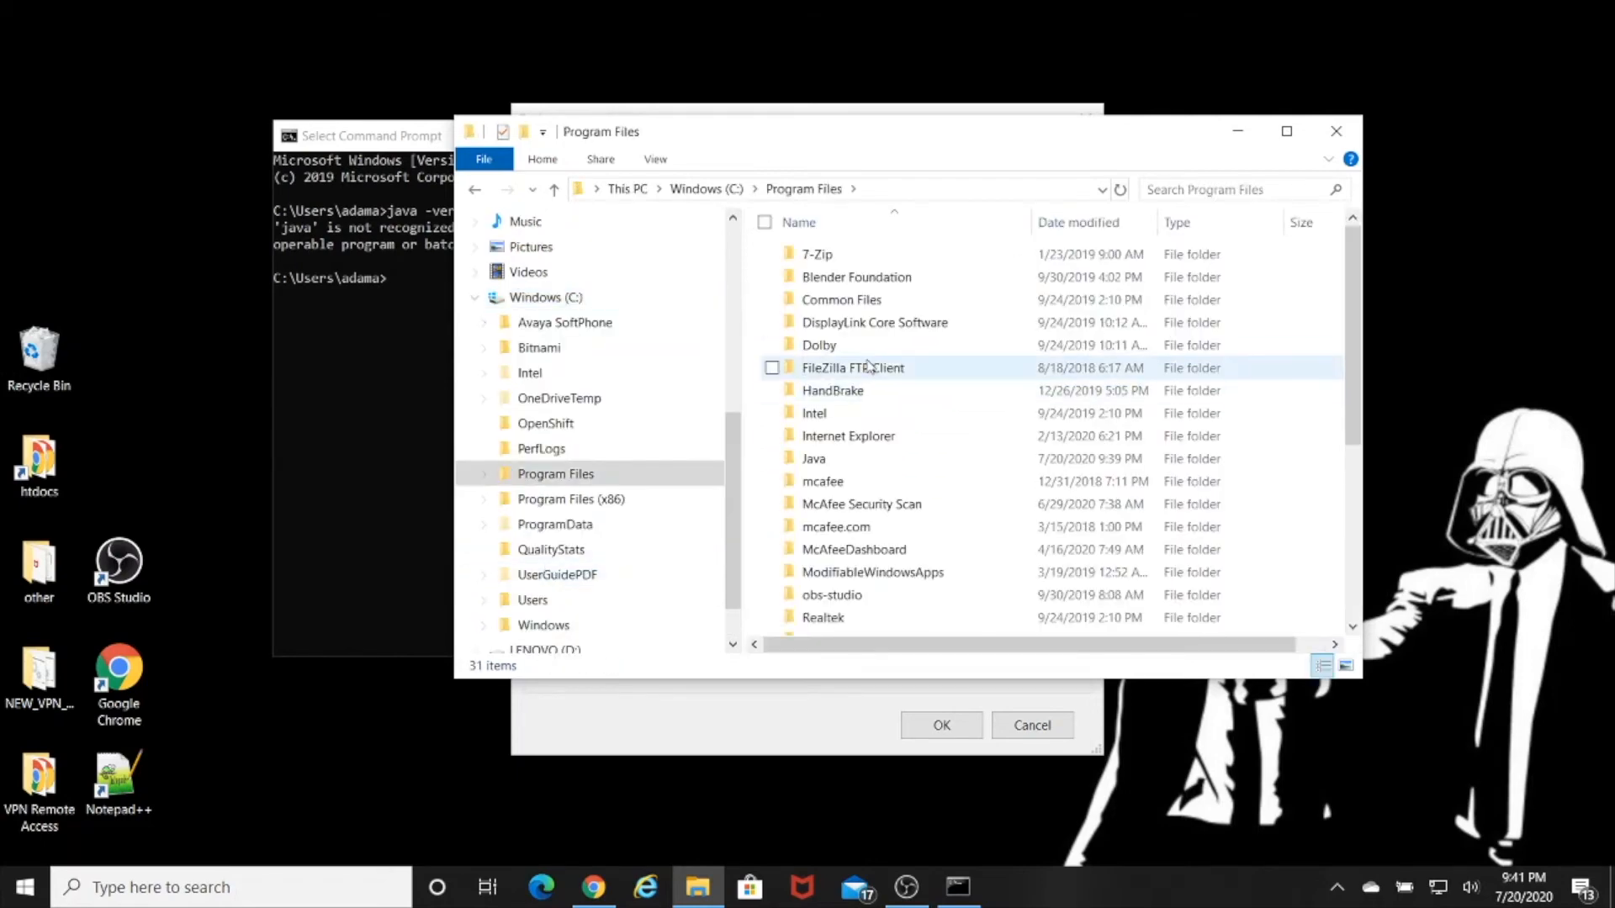
pyautogui.doubleClick(849, 468)
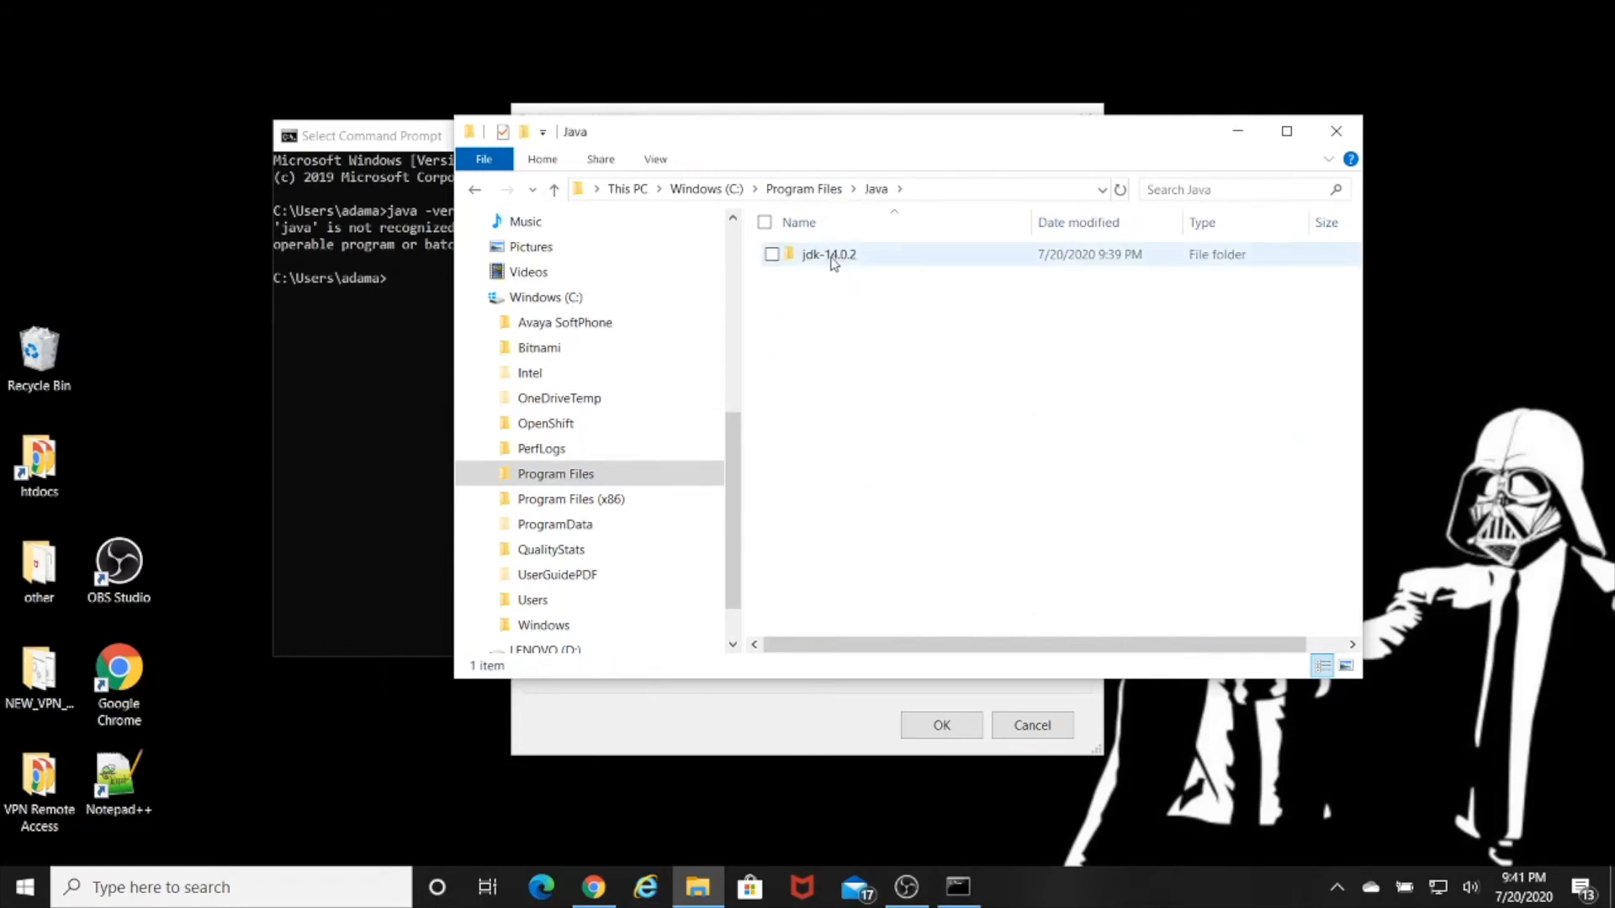
pyautogui.doubleClick(885, 263)
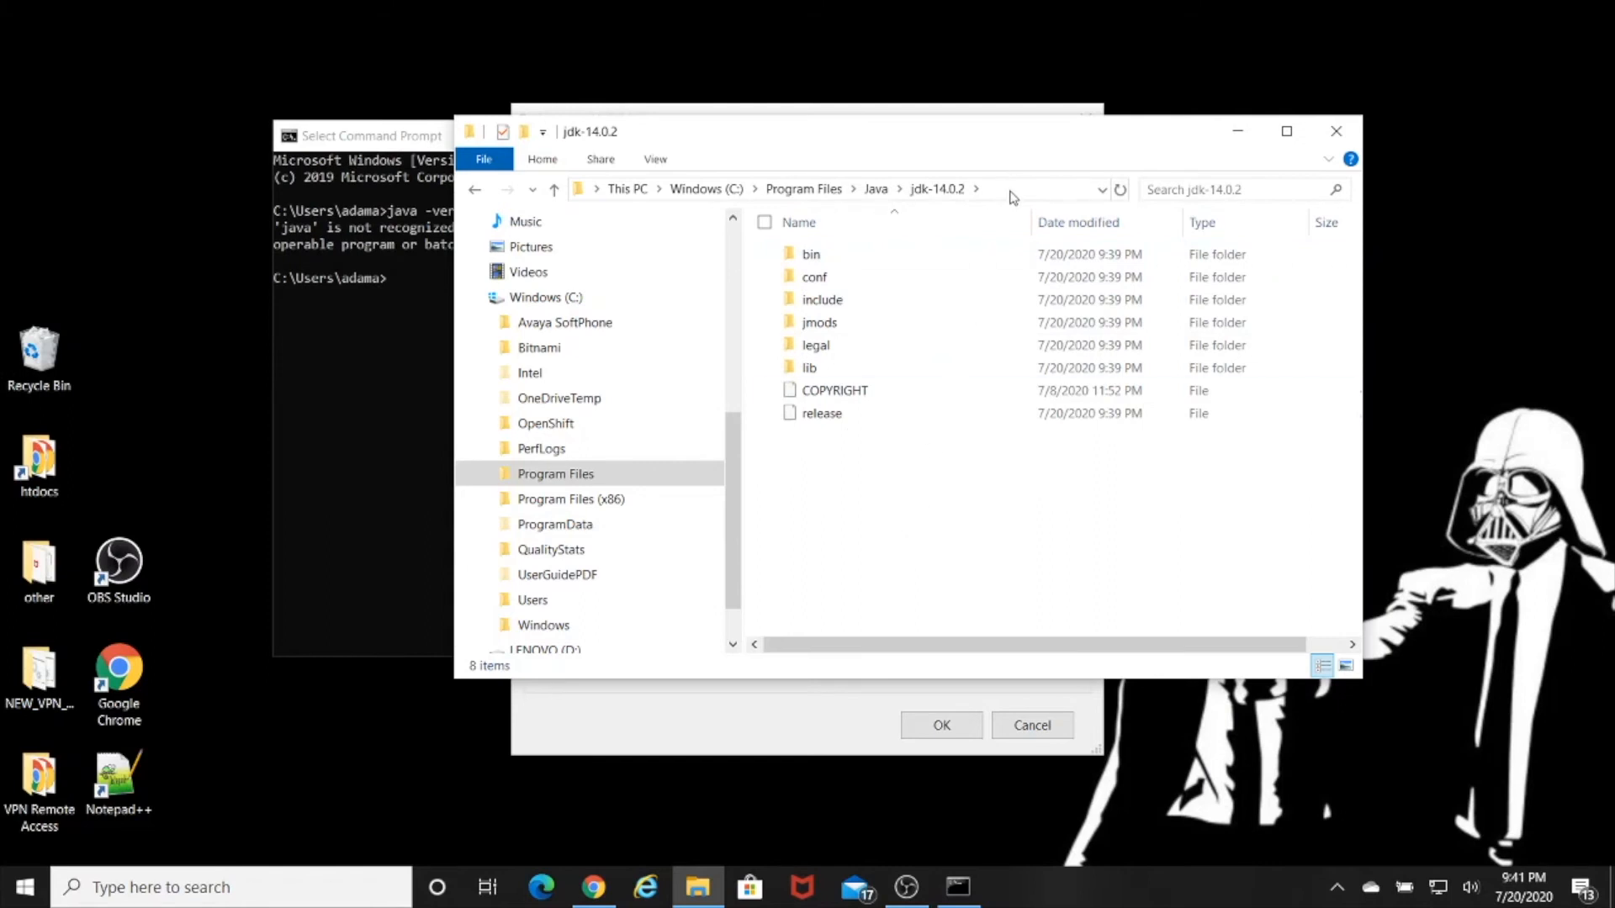
# Step: Copy the full path of the jdk-14.0.2 folder and minimize File Explorer
pyautogui.click(1012, 196)
pyautogui.hotkey('ctrl', 'c')
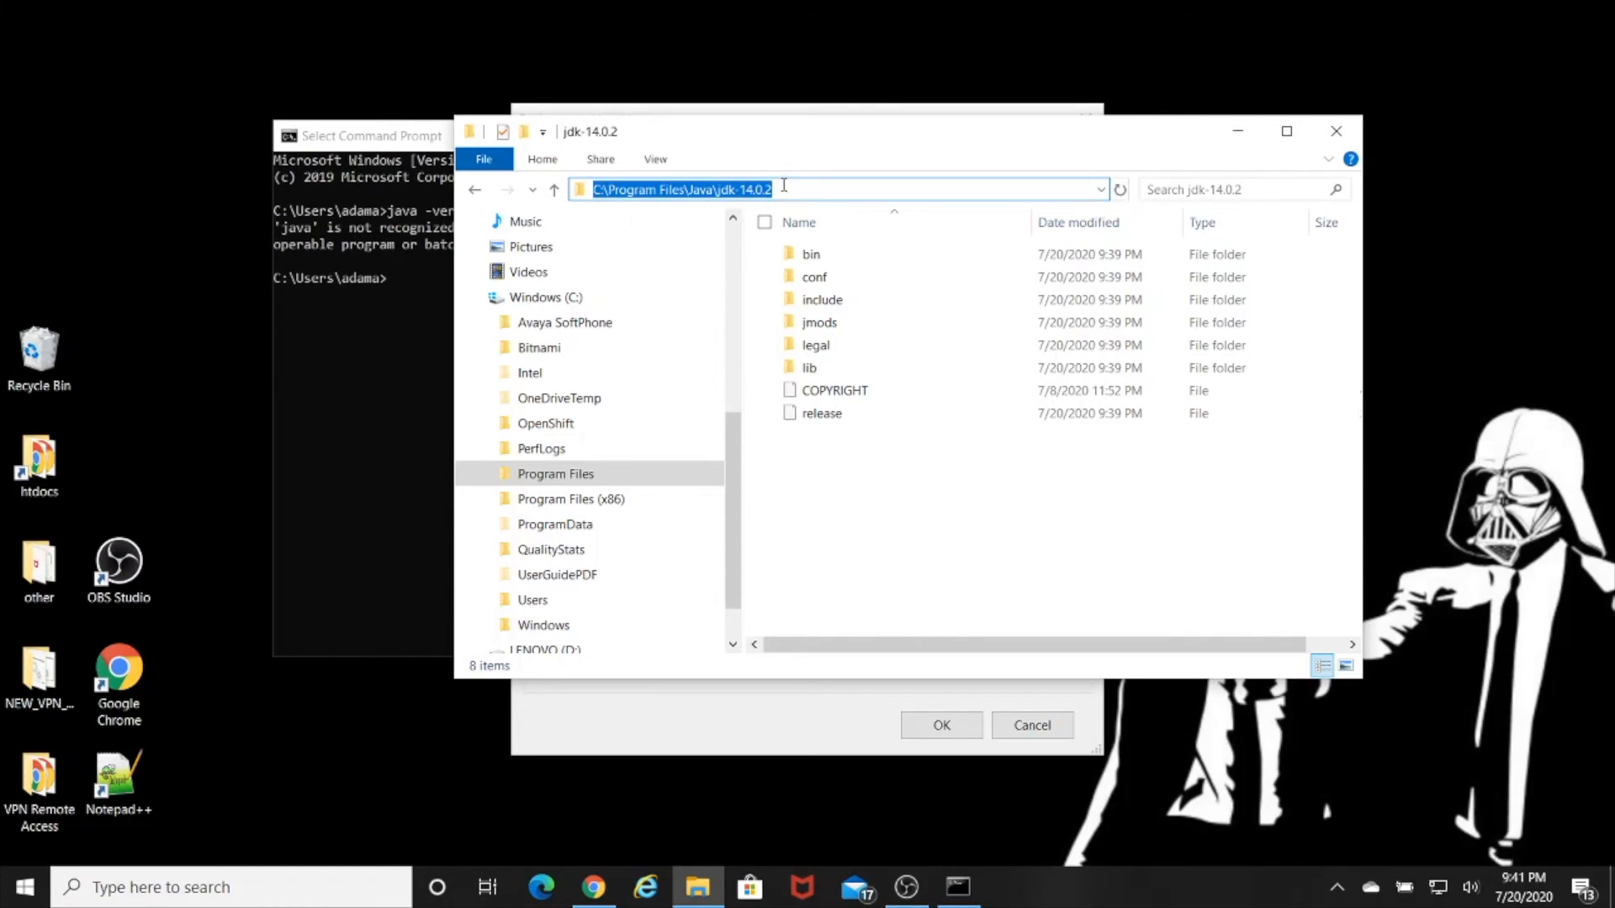
pyautogui.moveTo(1059, 138); pyautogui.dragTo(1212, 50)
pyautogui.click(1382, 46)
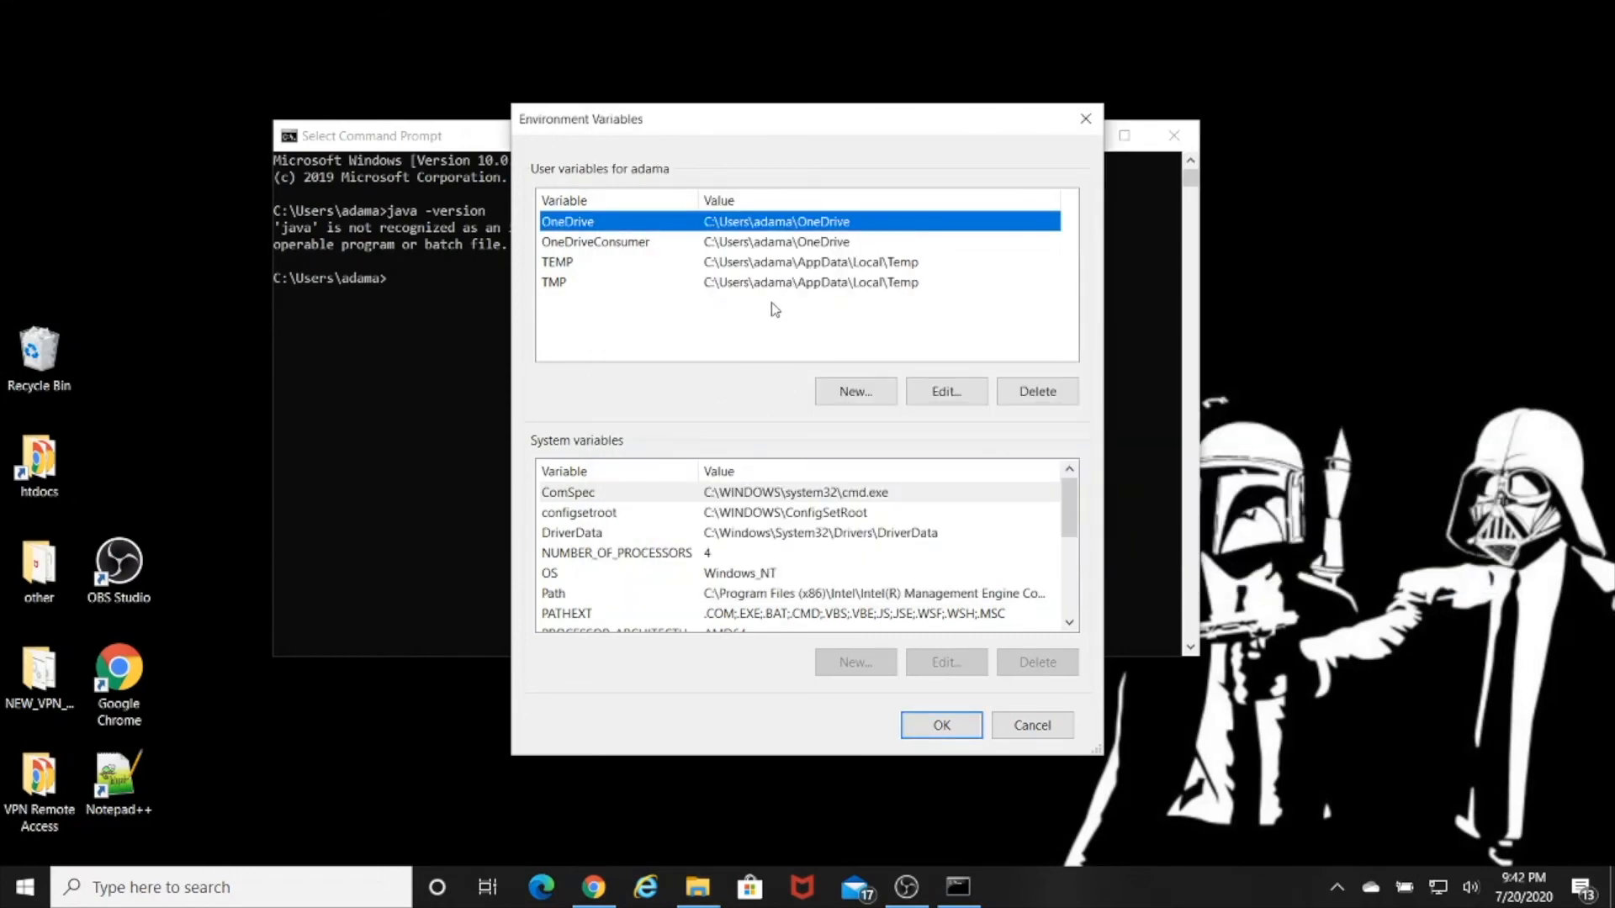
# Step: Create a user variable named JAVA_HOME with the copied path C:\Program Files\Java\jdk-14.0.2 as its value
pyautogui.click(844, 396)
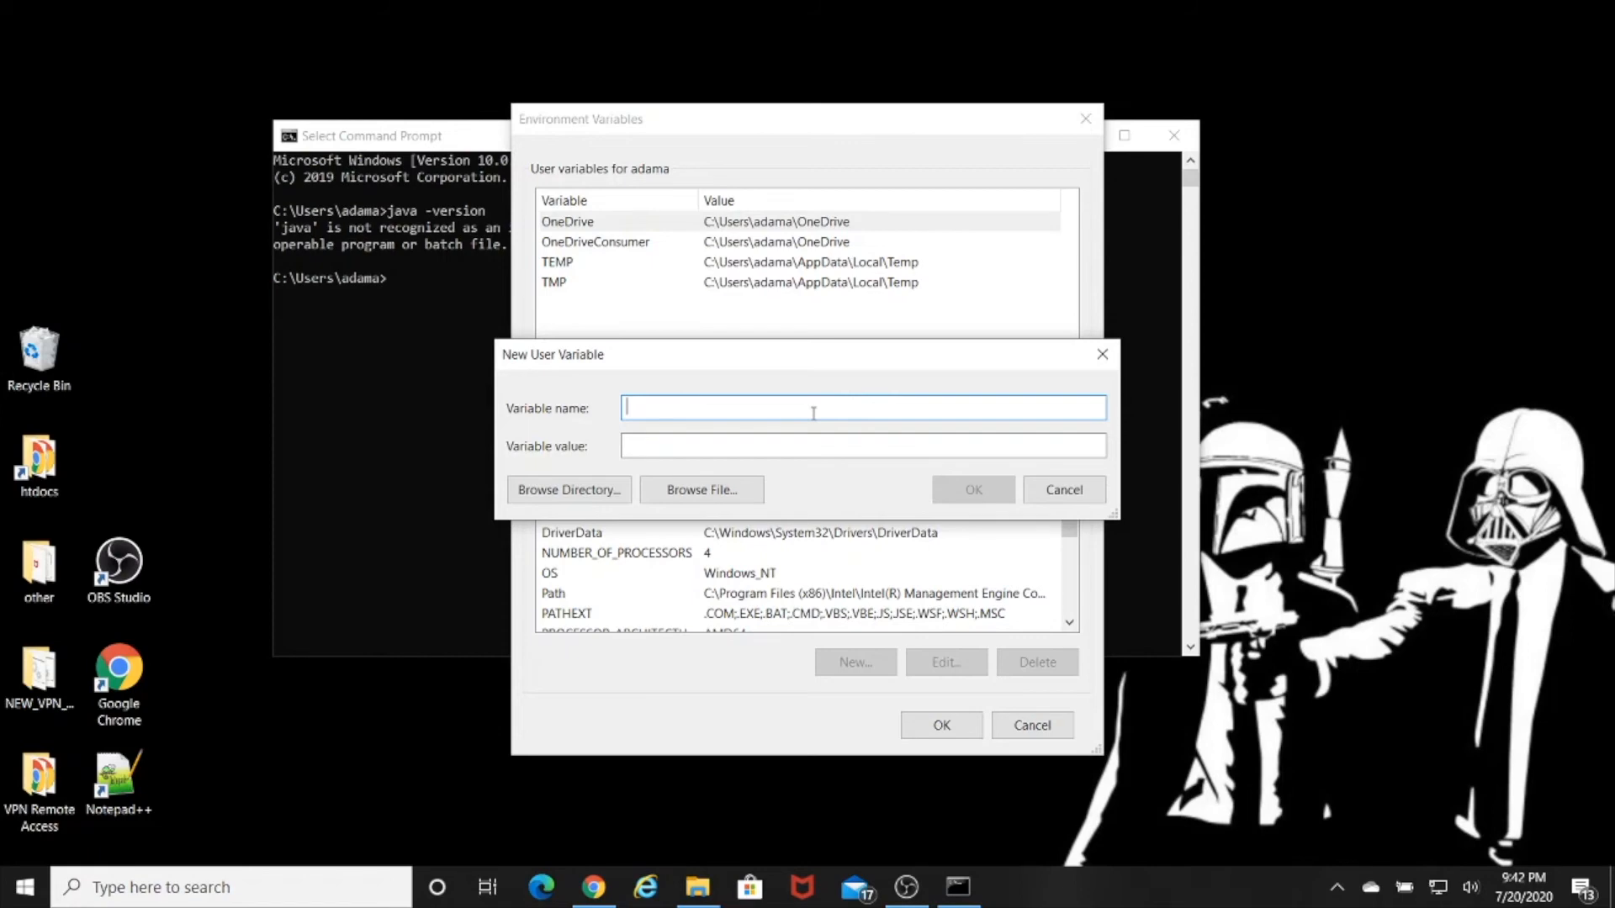
pyautogui.write('JAVA_HOME')
pyautogui.click(688, 448)
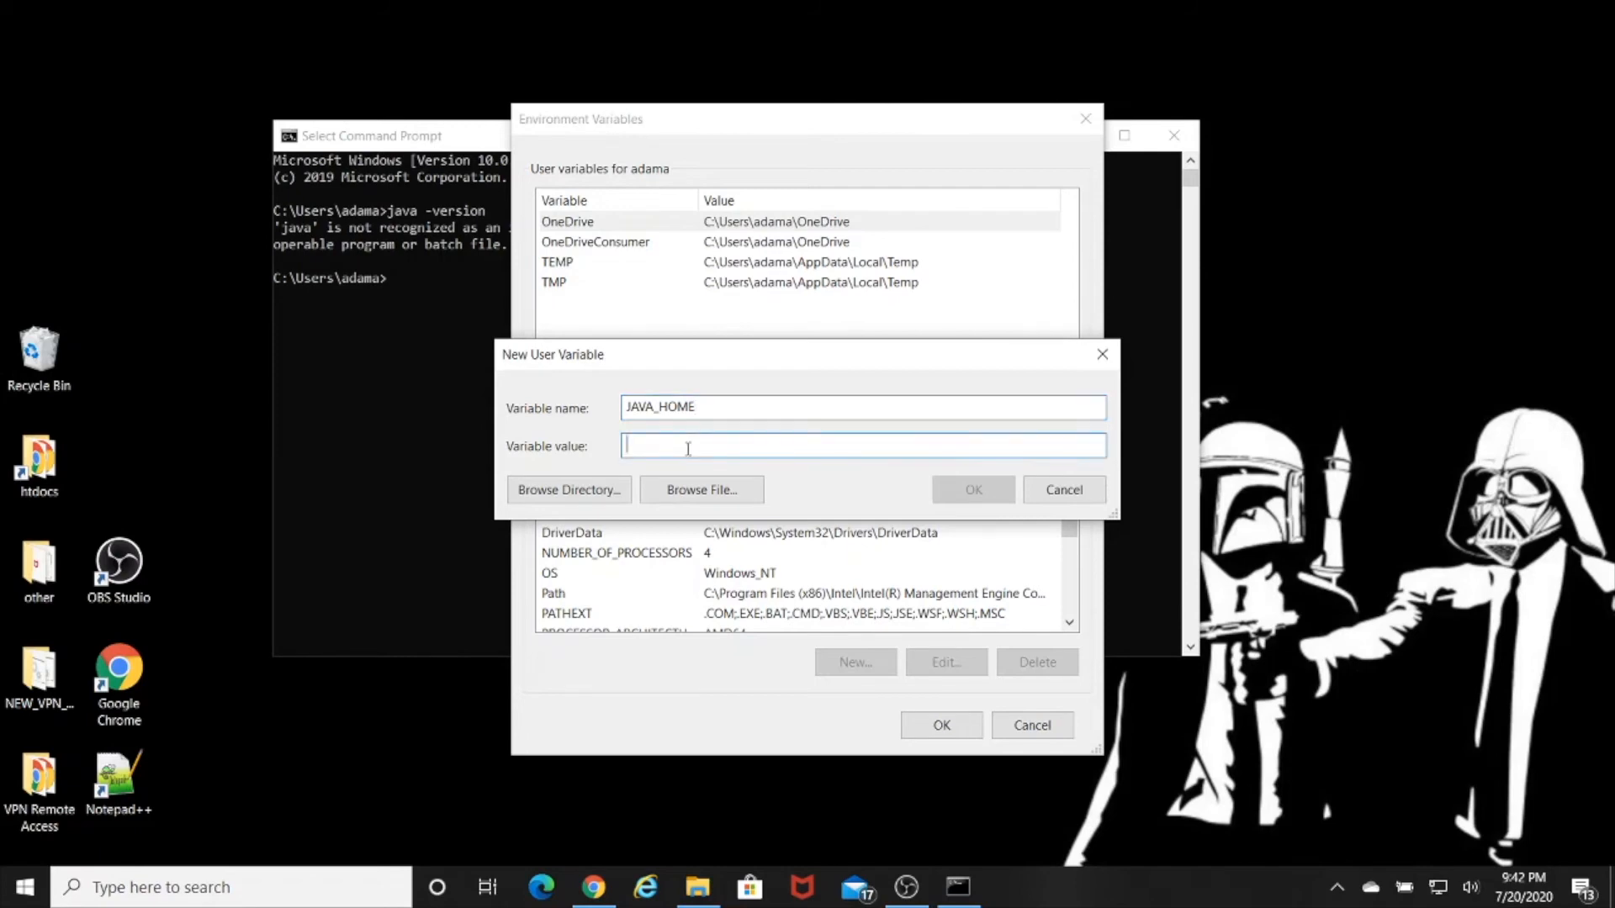
pyautogui.hotkey('ctrl', 'v')
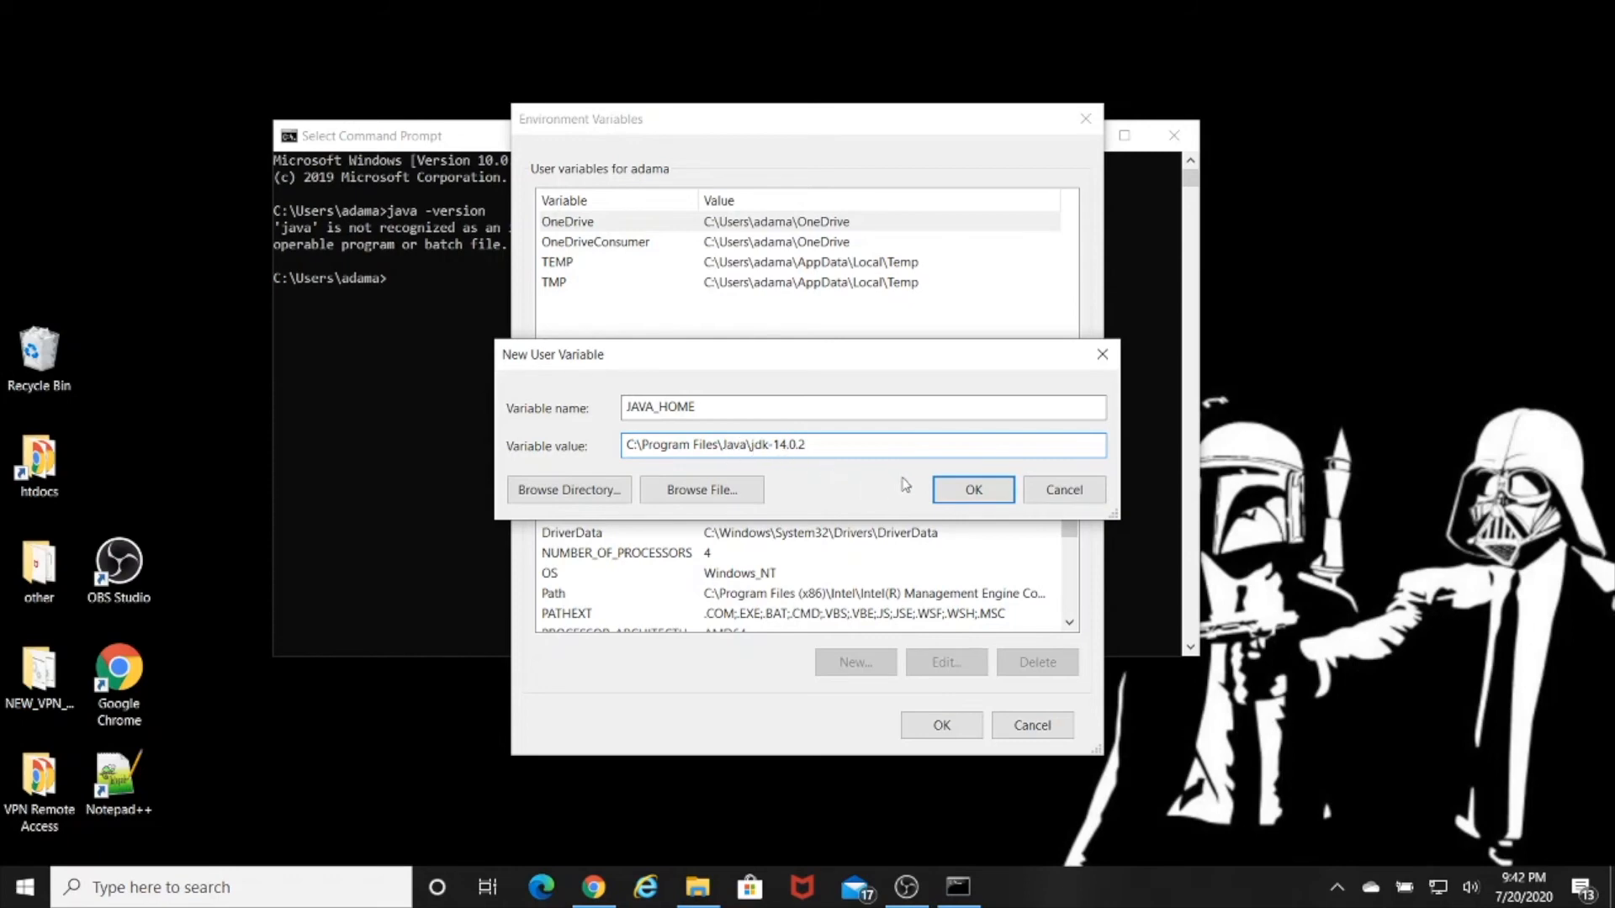
pyautogui.click(955, 495)
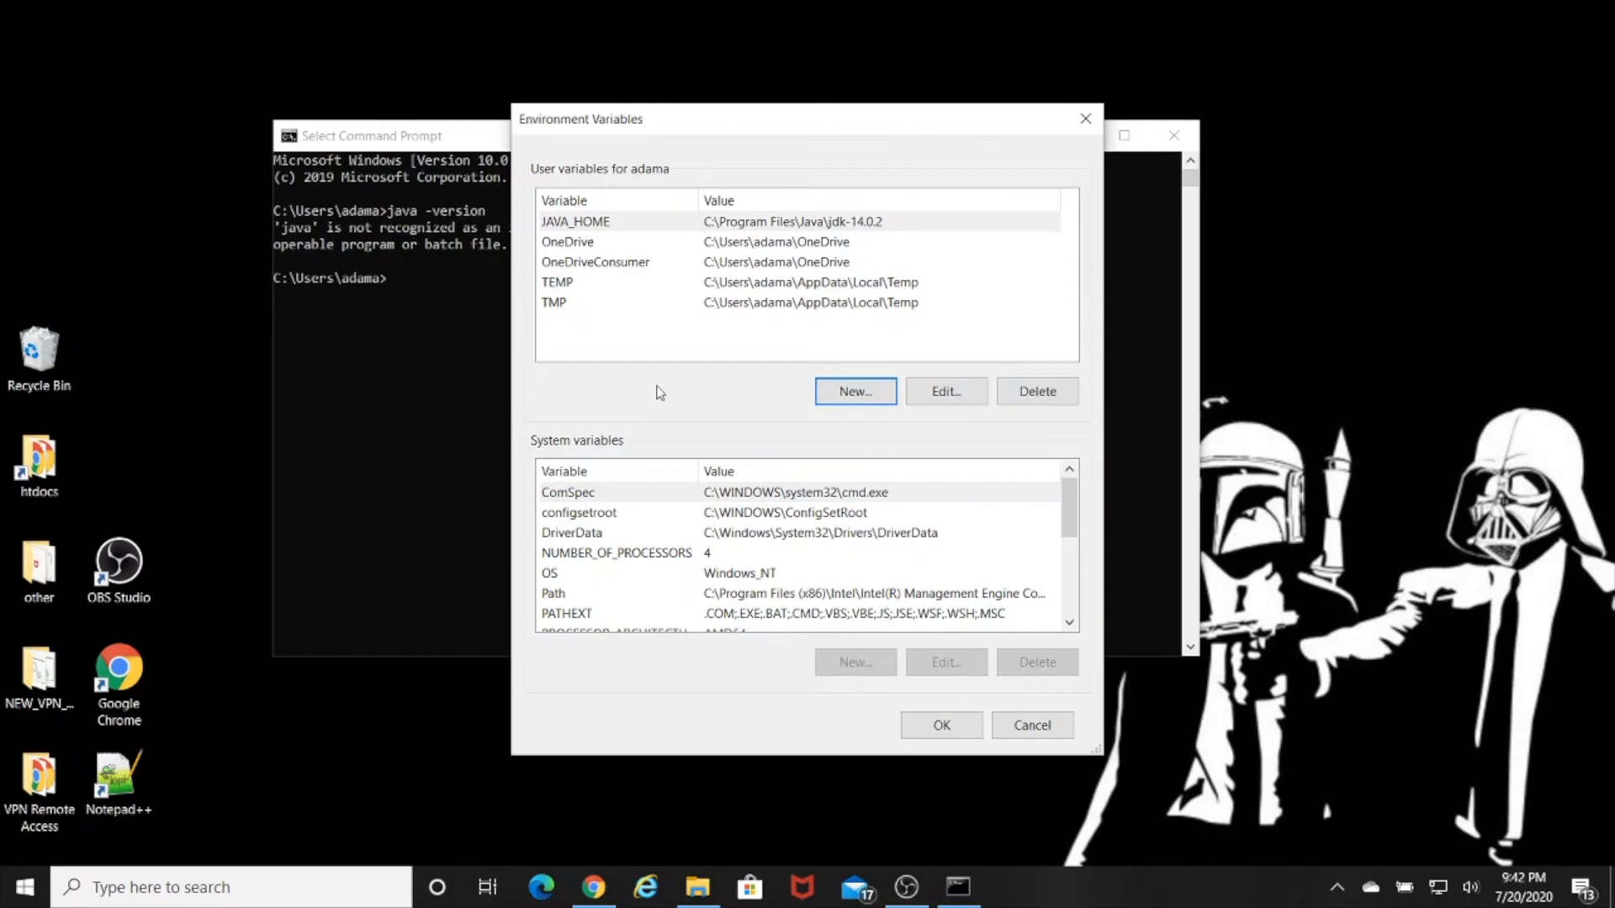
pyautogui.click(583, 225)
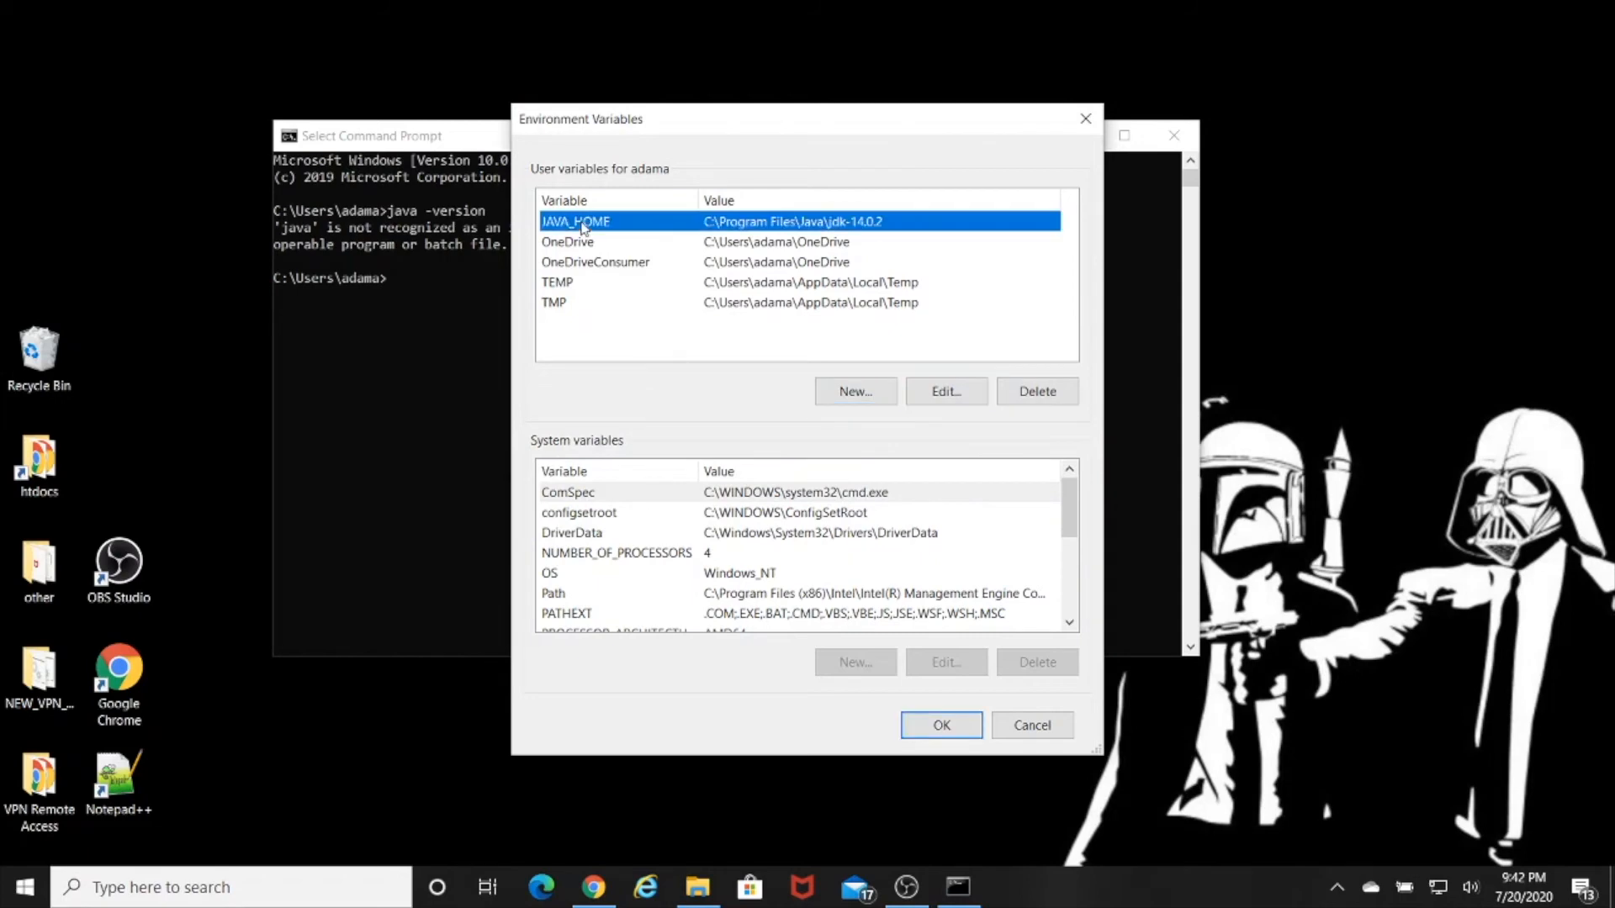
# Step: Create a user variable named Path with the value %JAVA_HOME%/bin and save the environment variables
pyautogui.click(842, 400)
pyautogui.write('Path')
pyautogui.click(626, 445)
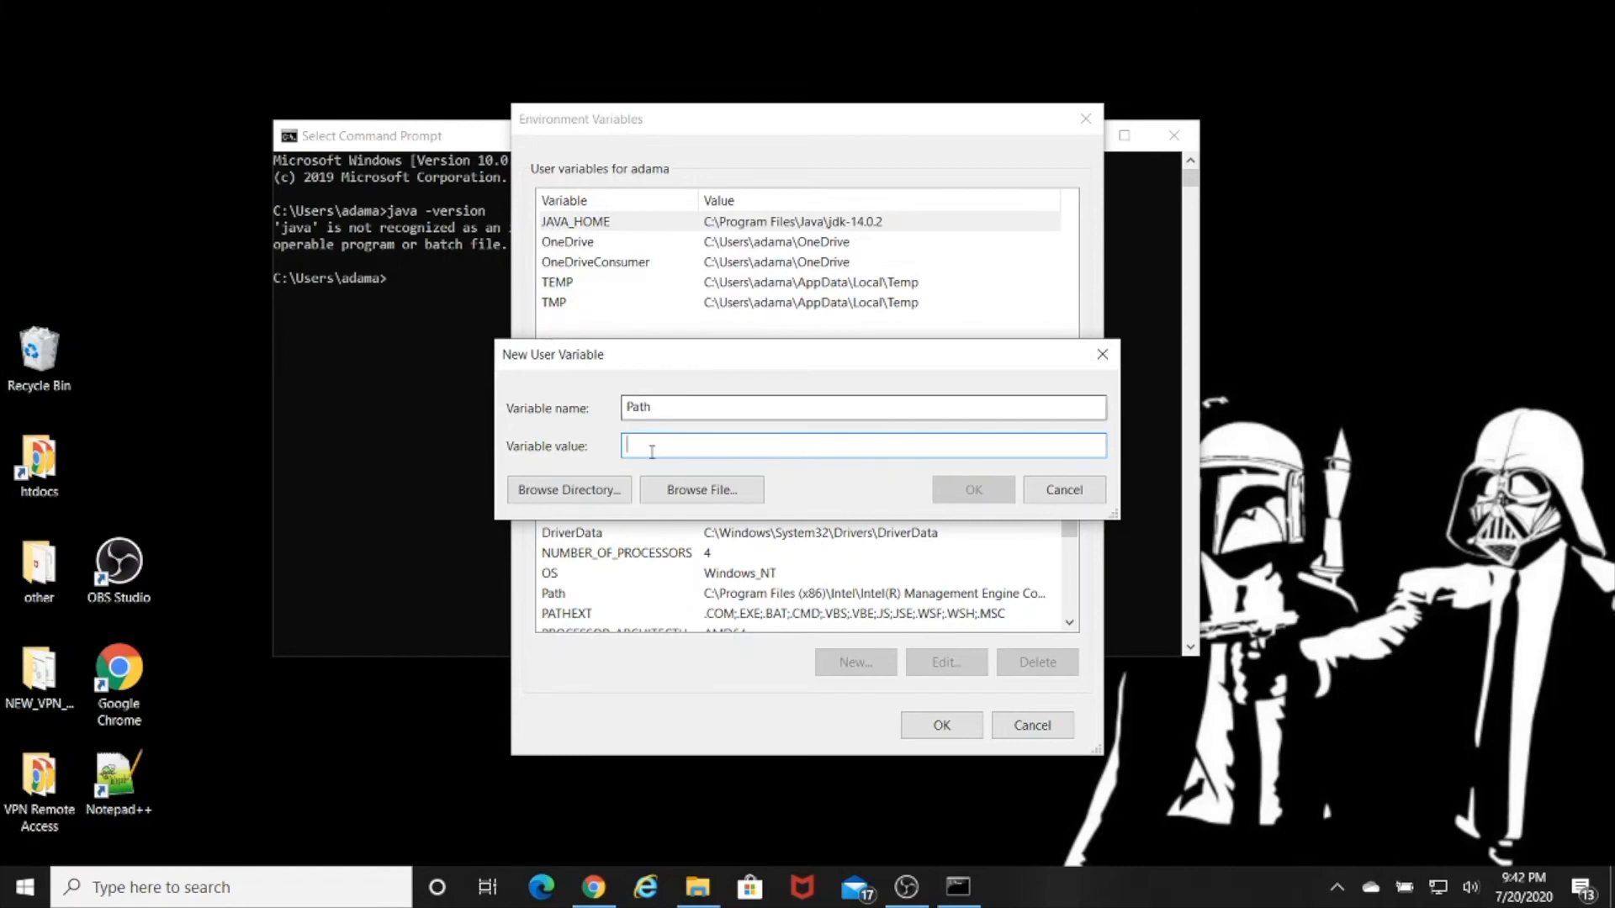
pyautogui.write('%')
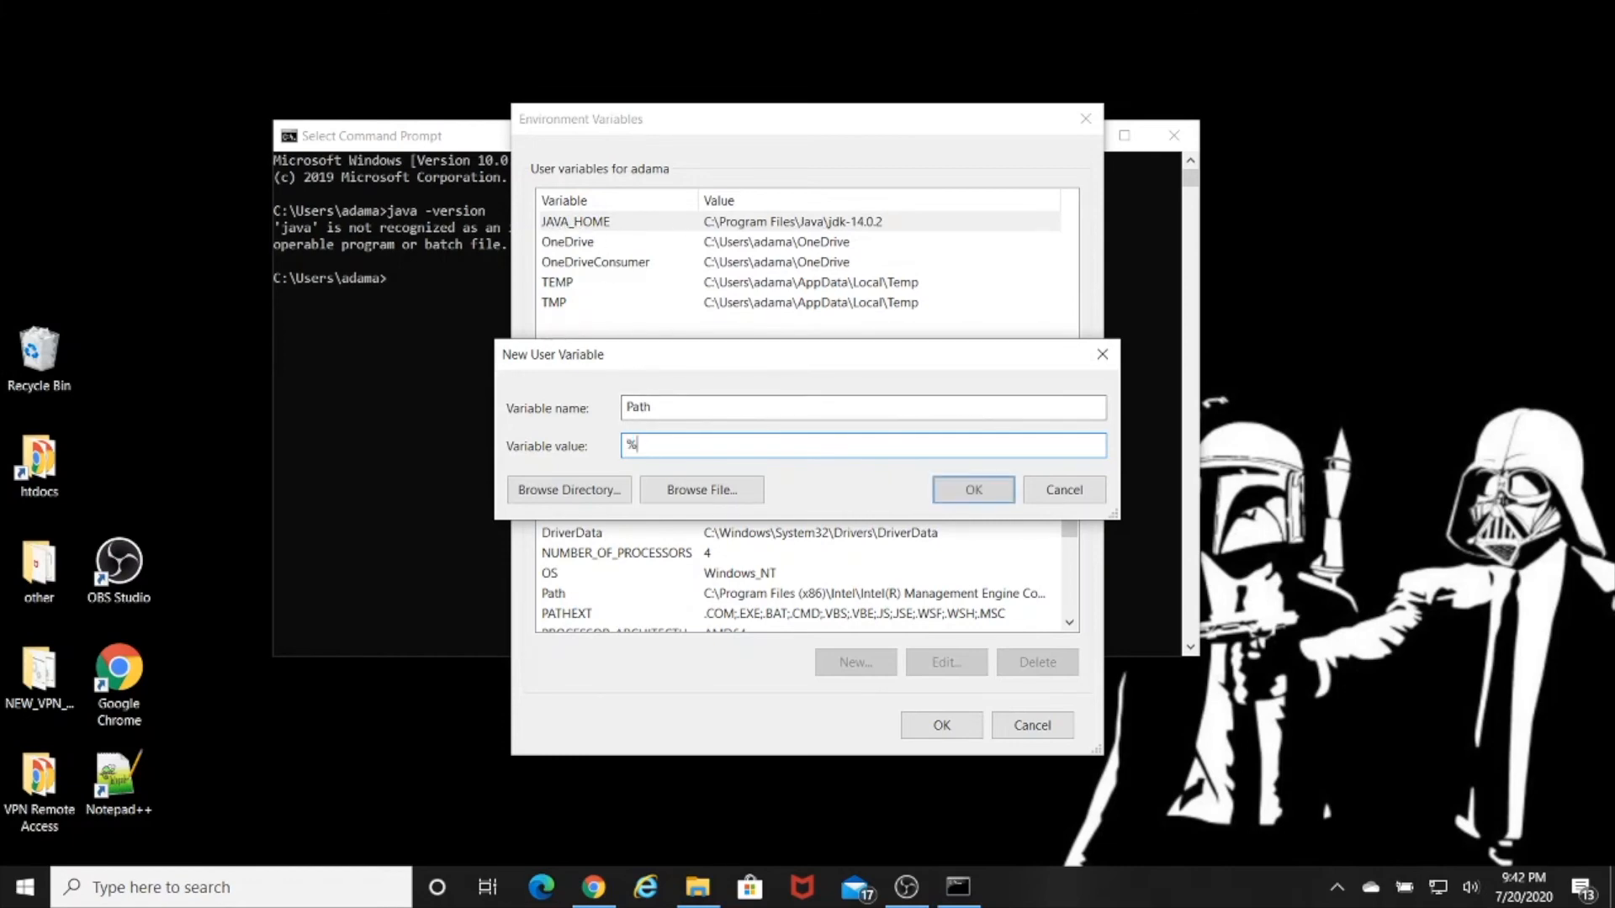
pyautogui.write('JAVA')
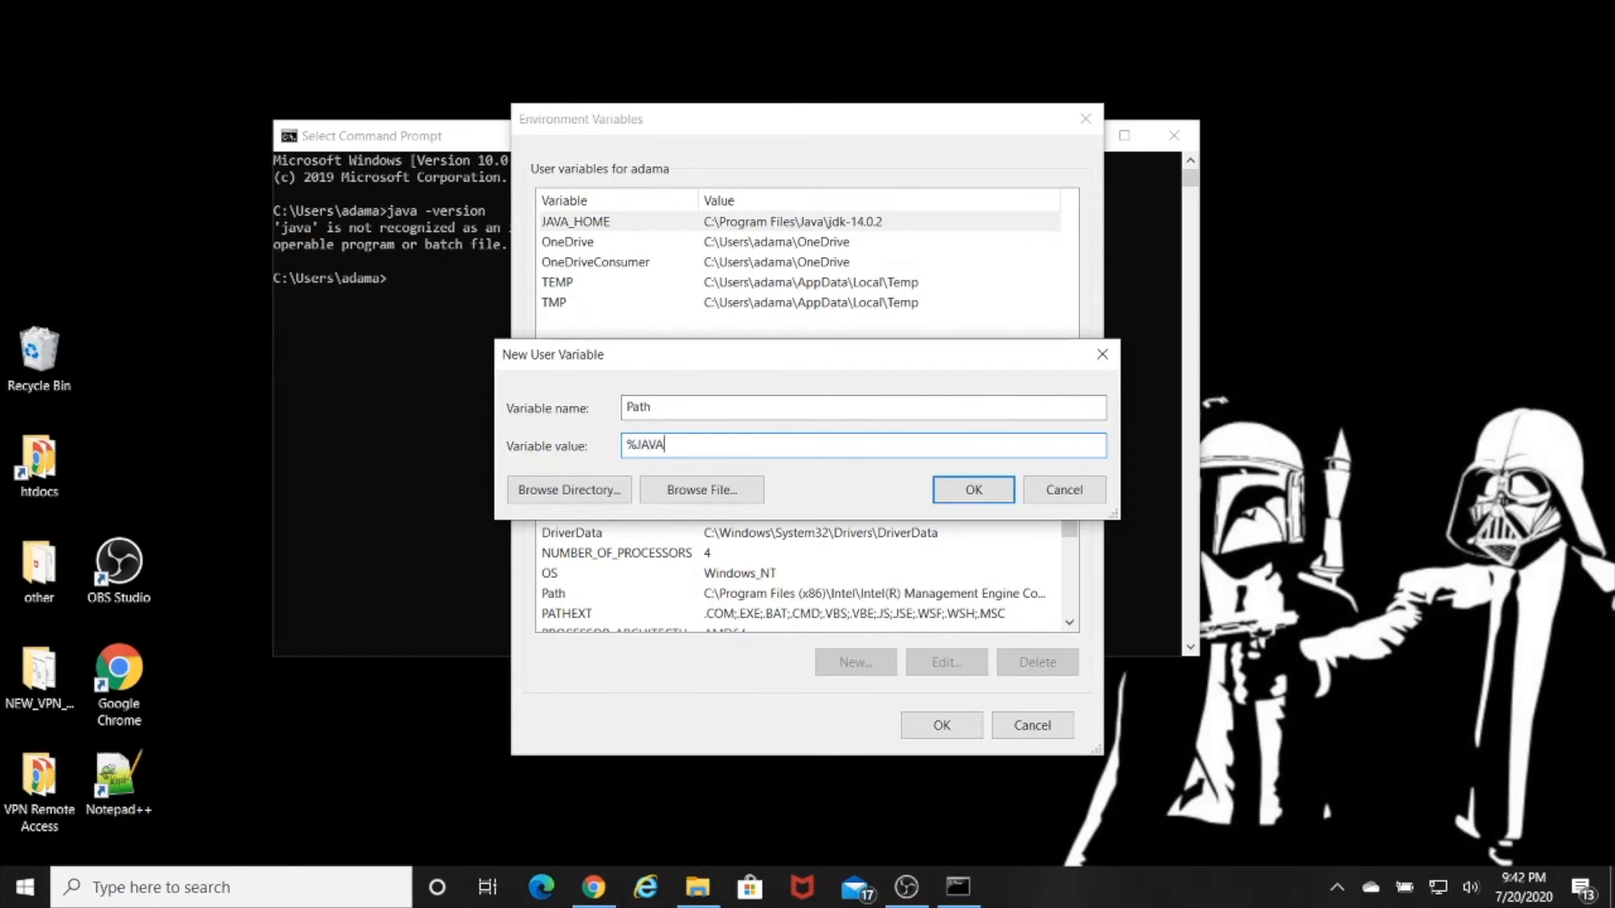
pyautogui.write('_HOME%')
pyautogui.write('/bin')
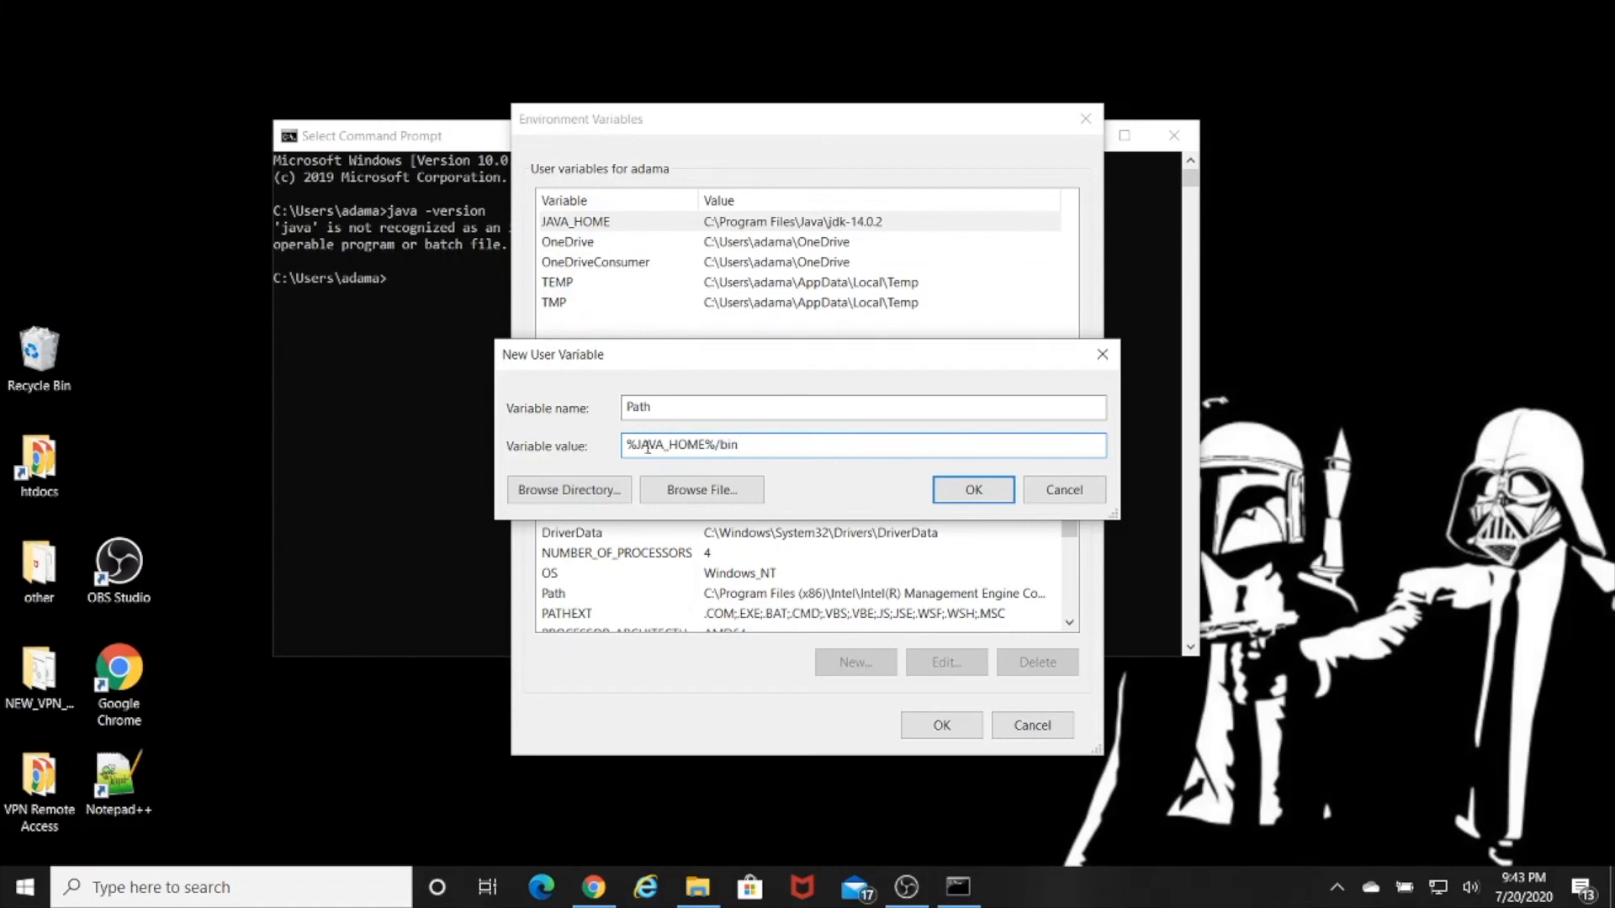
pyautogui.moveTo(742, 446); pyautogui.dragTo(716, 446)
pyautogui.click(804, 452)
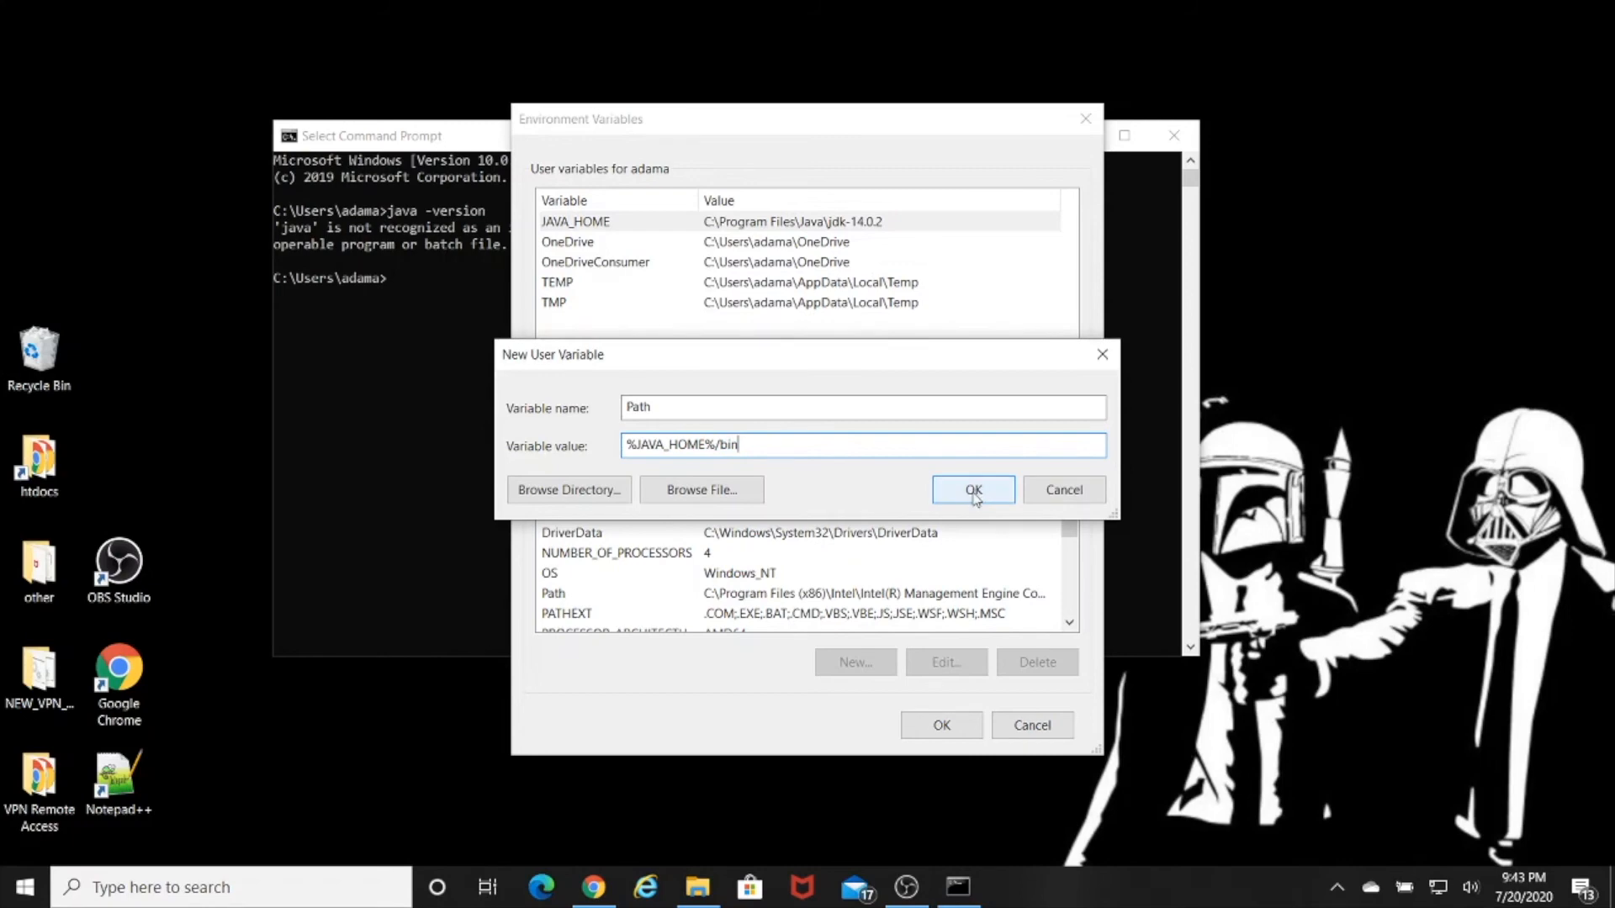
pyautogui.moveTo(756, 448); pyautogui.dragTo(582, 455)
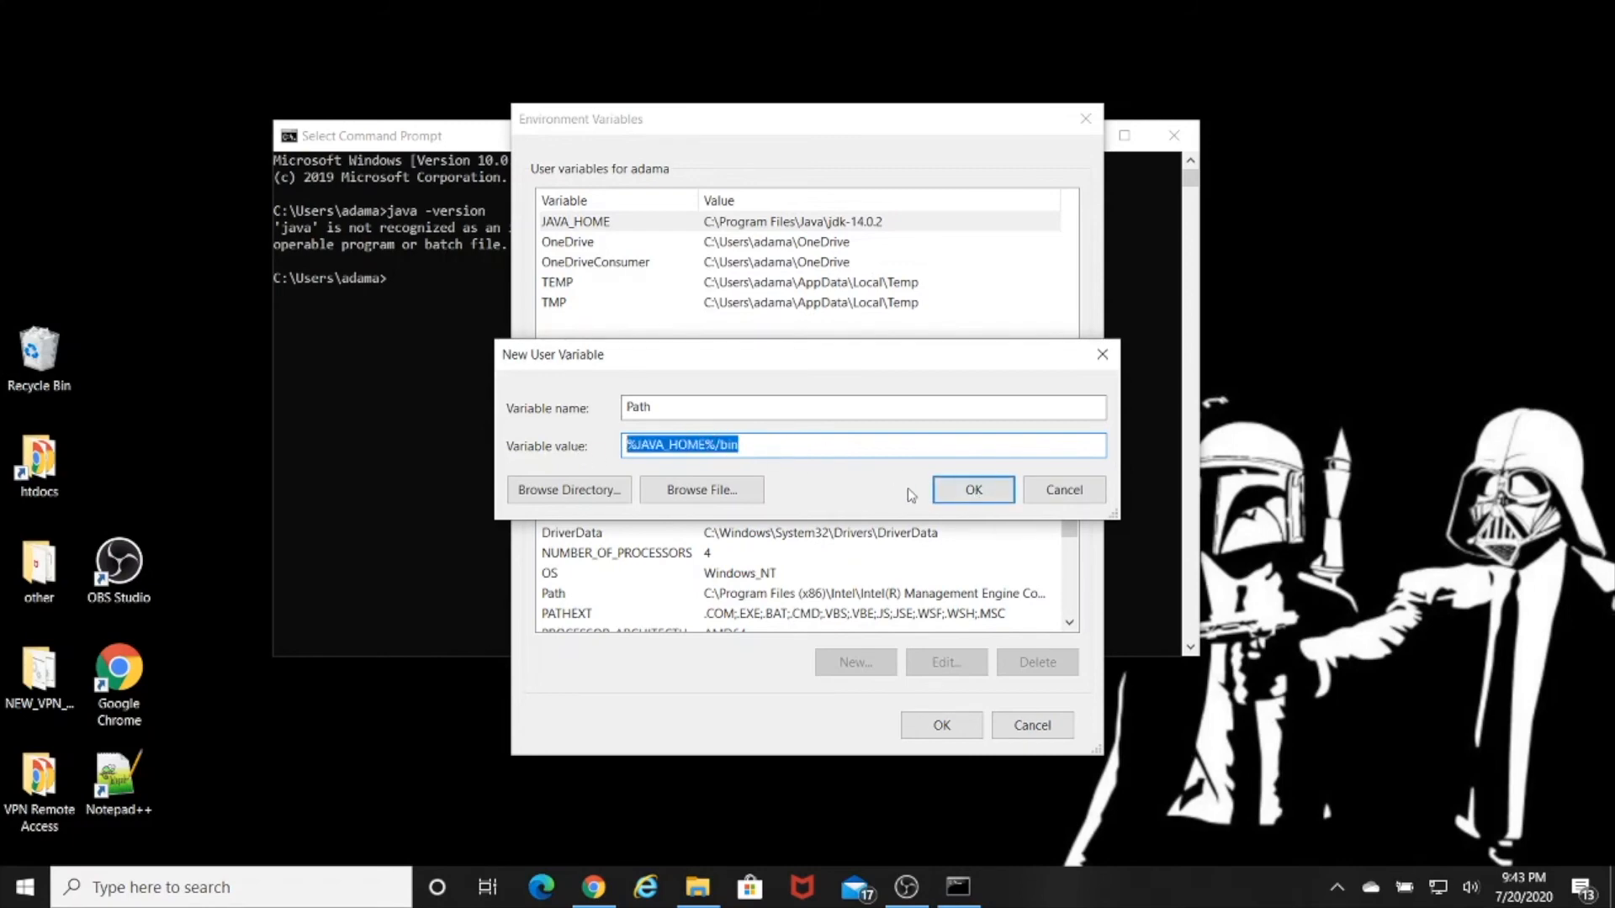
pyautogui.click(901, 407)
pyautogui.click(883, 446)
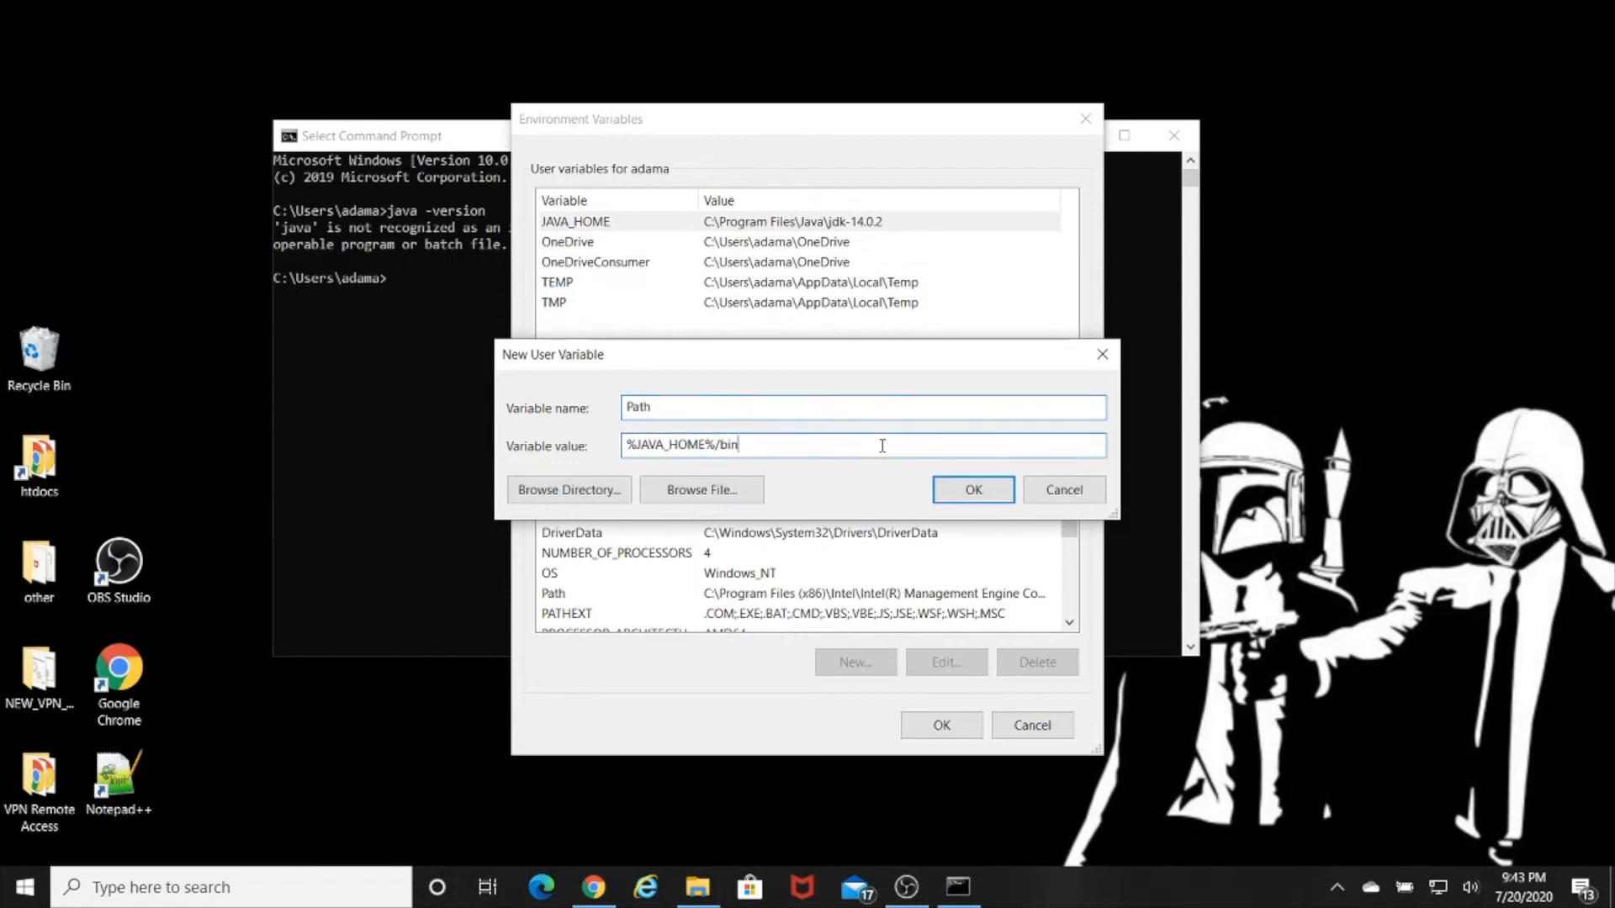
pyautogui.click(968, 492)
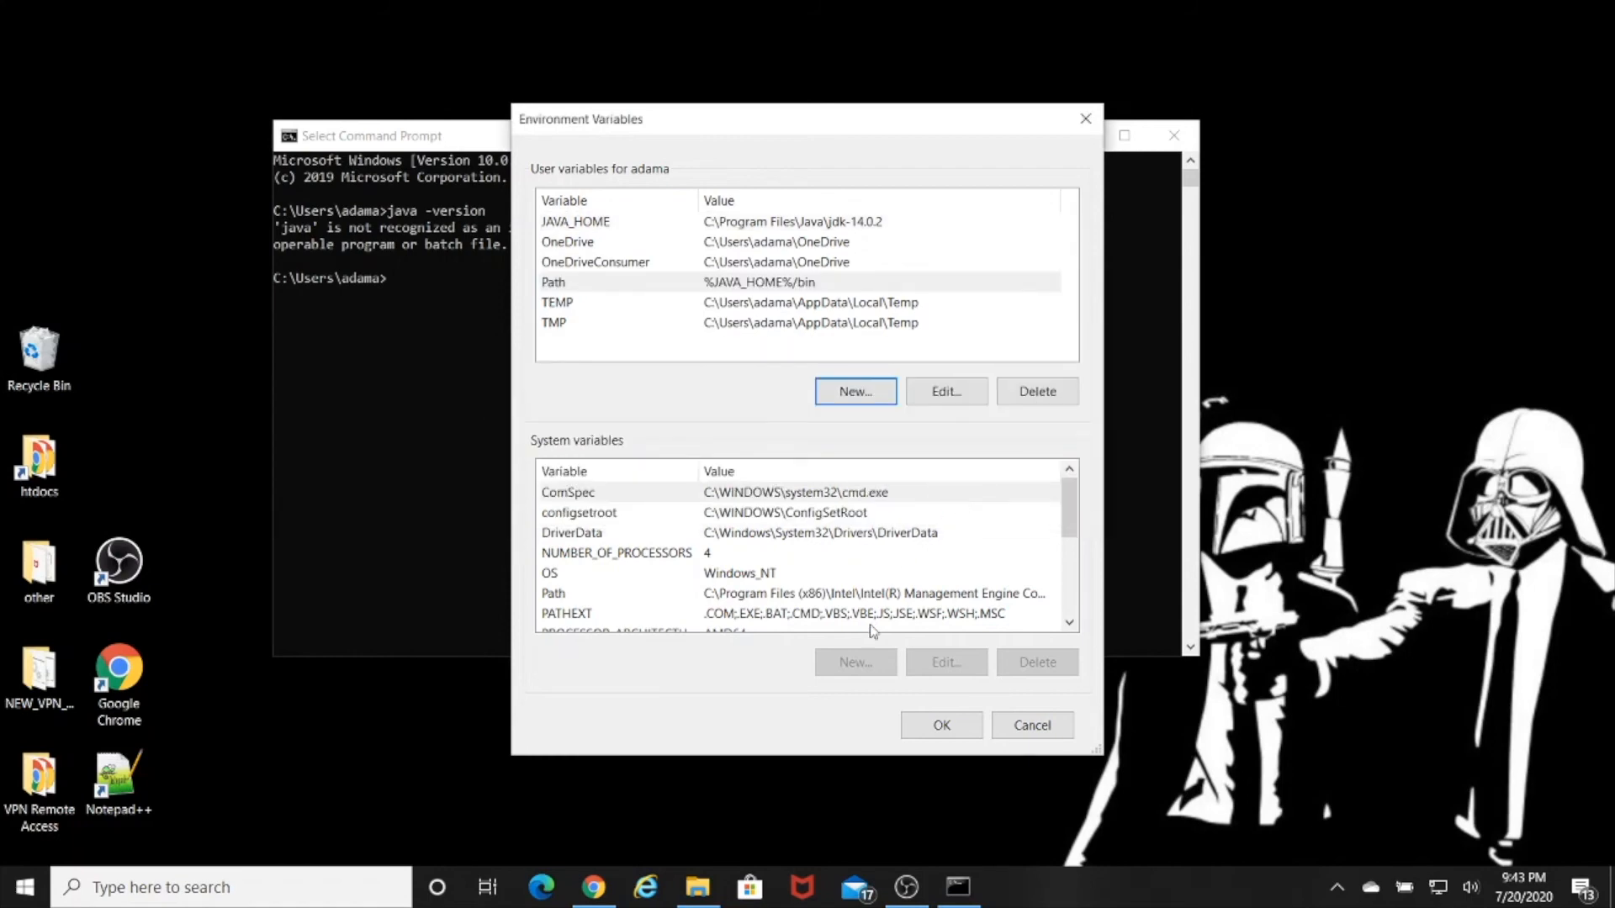
pyautogui.click(935, 728)
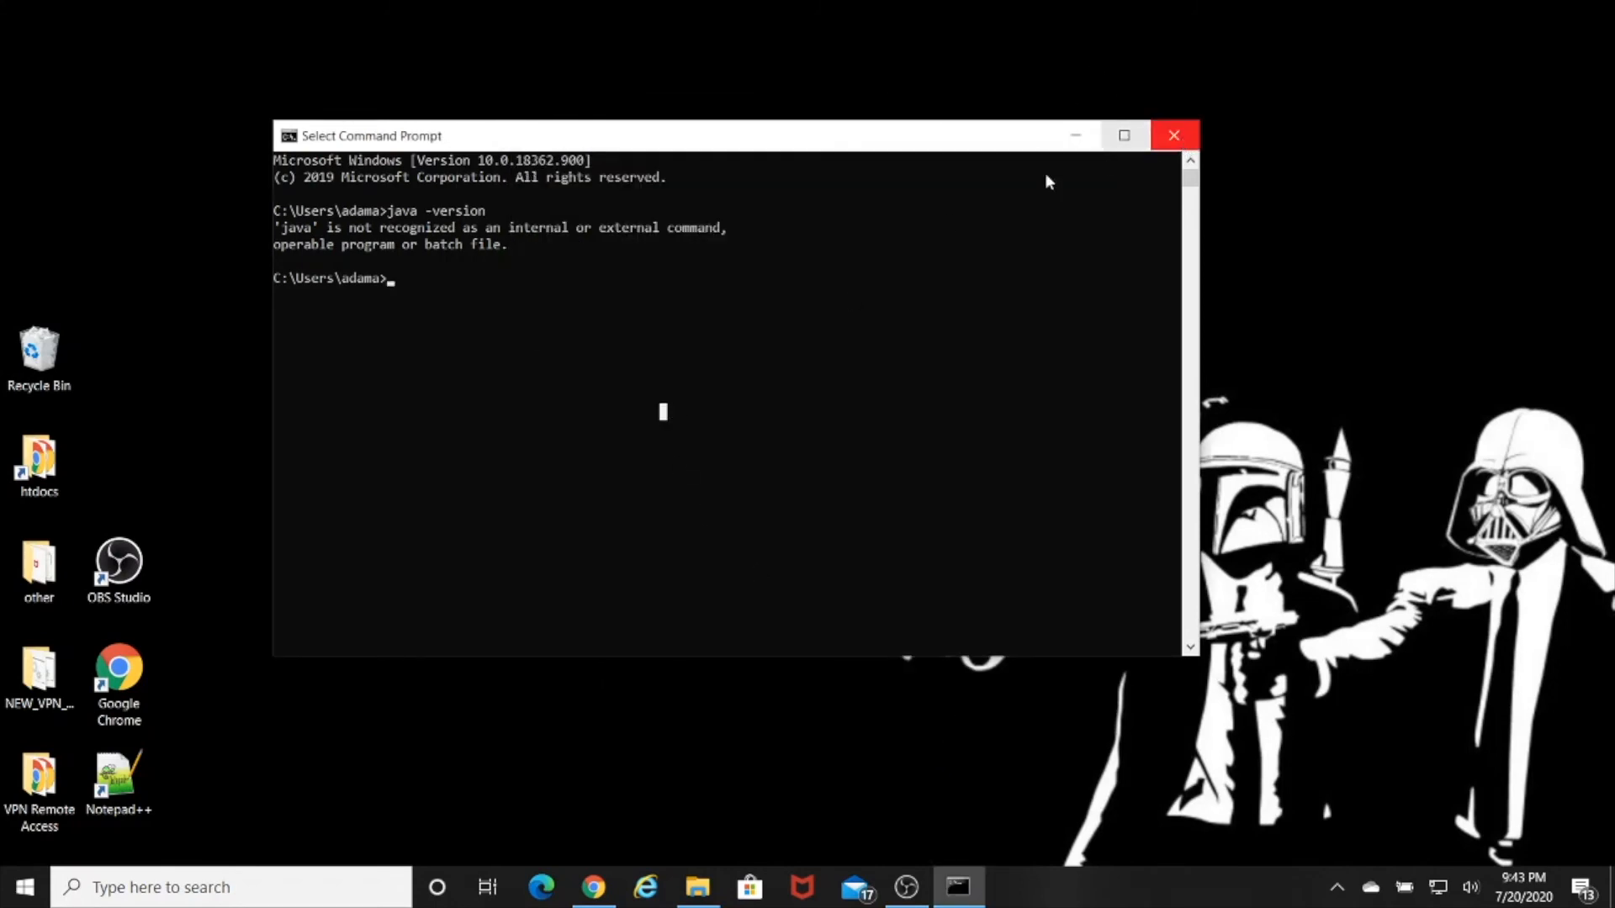
# Step: Close the old Command Prompt and open a new one by searching Windows for "cmd"
pyautogui.click(1175, 141)
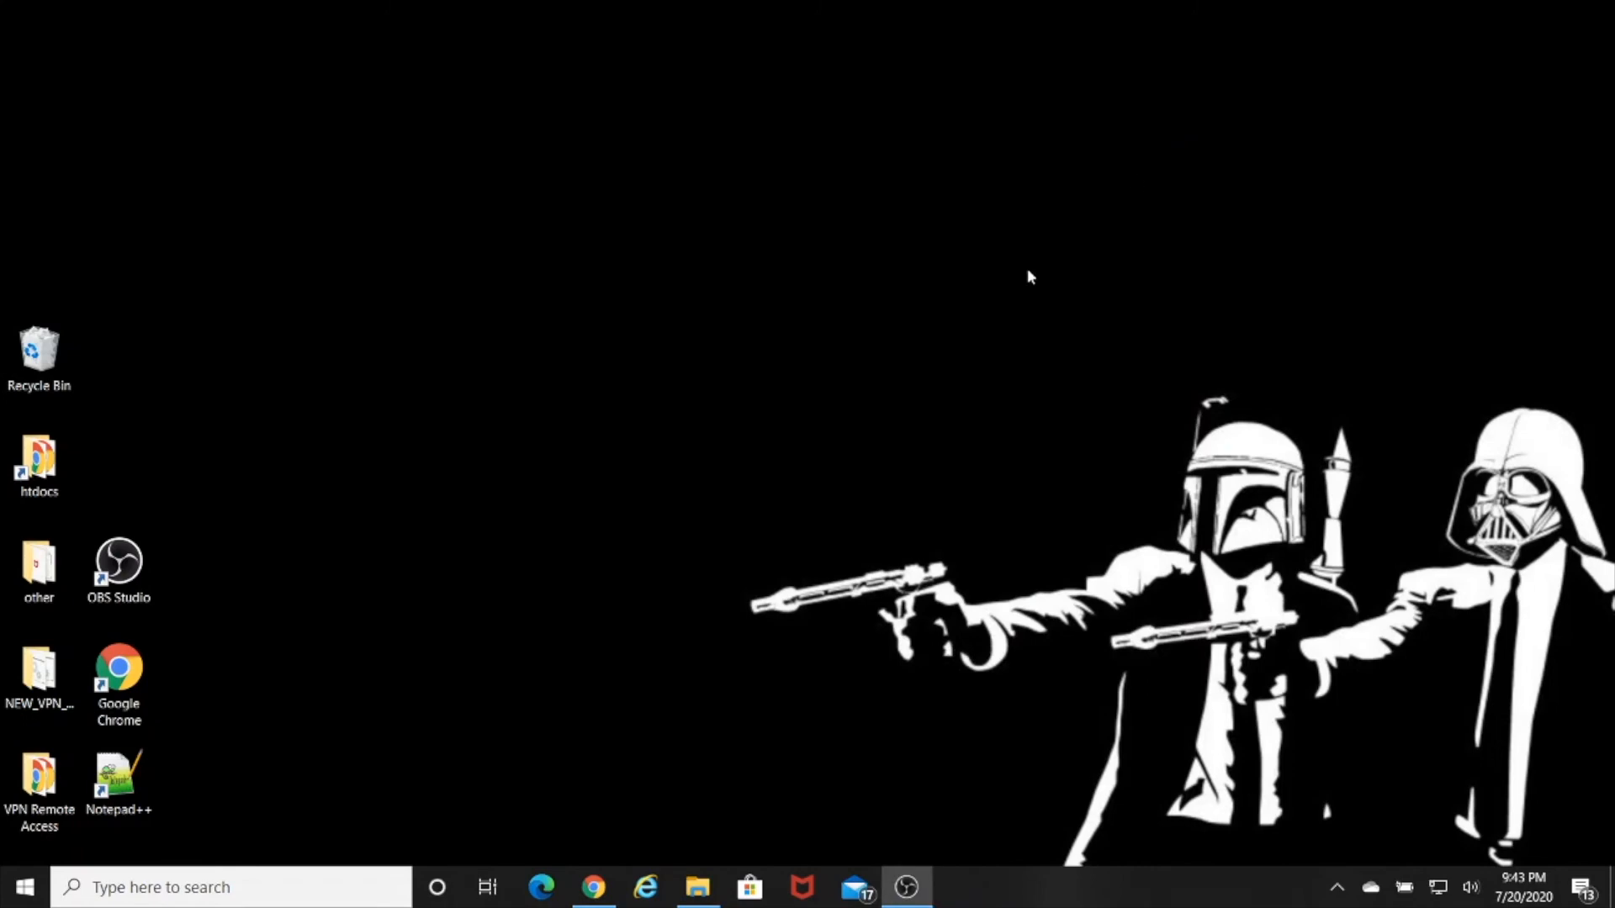
pyautogui.click(329, 889)
pyautogui.write('cmd')
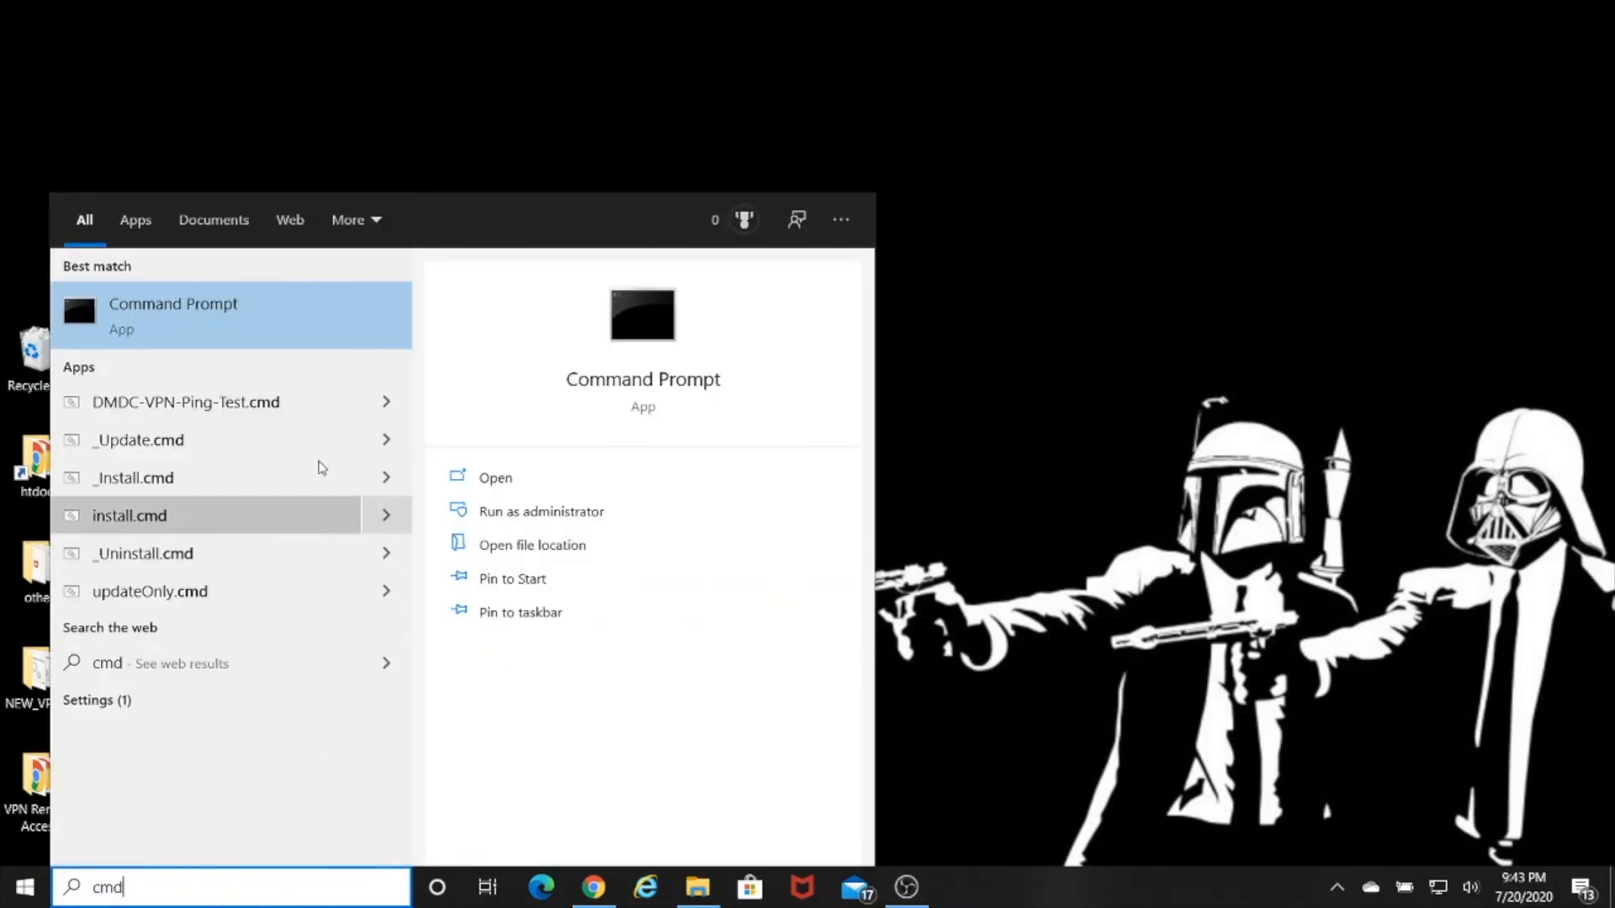
pyautogui.click(227, 307)
pyautogui.press('Return')
pyautogui.press('Return')
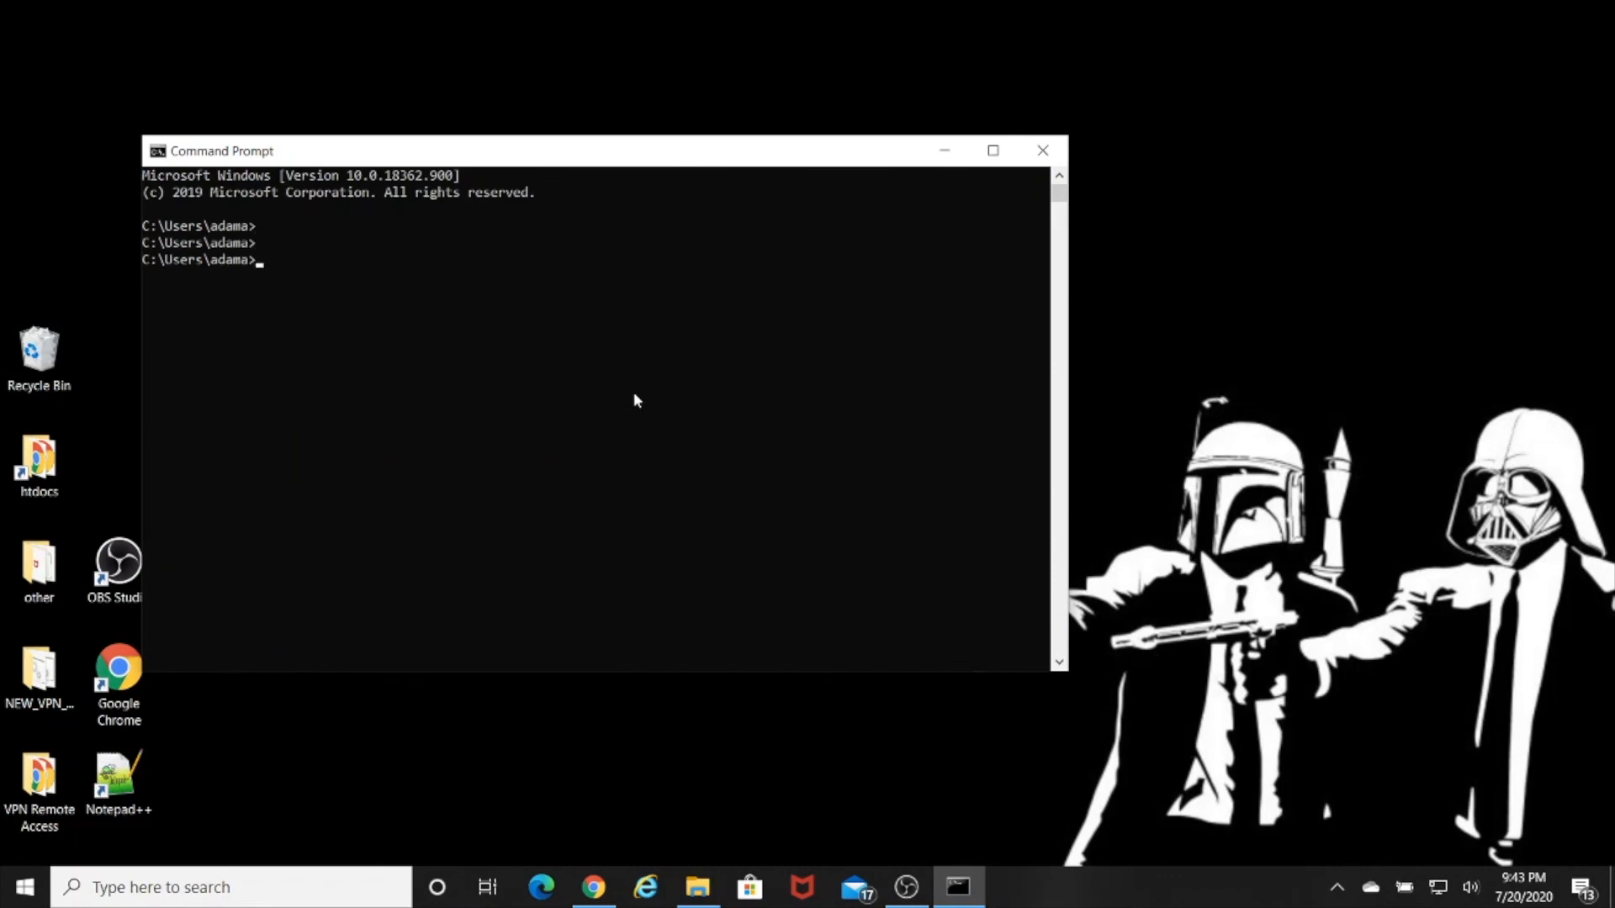
# Step: Run java -version in the new Command Prompt and examine the reported Java version
pyautogui.write('java -version')
pyautogui.press('Return')
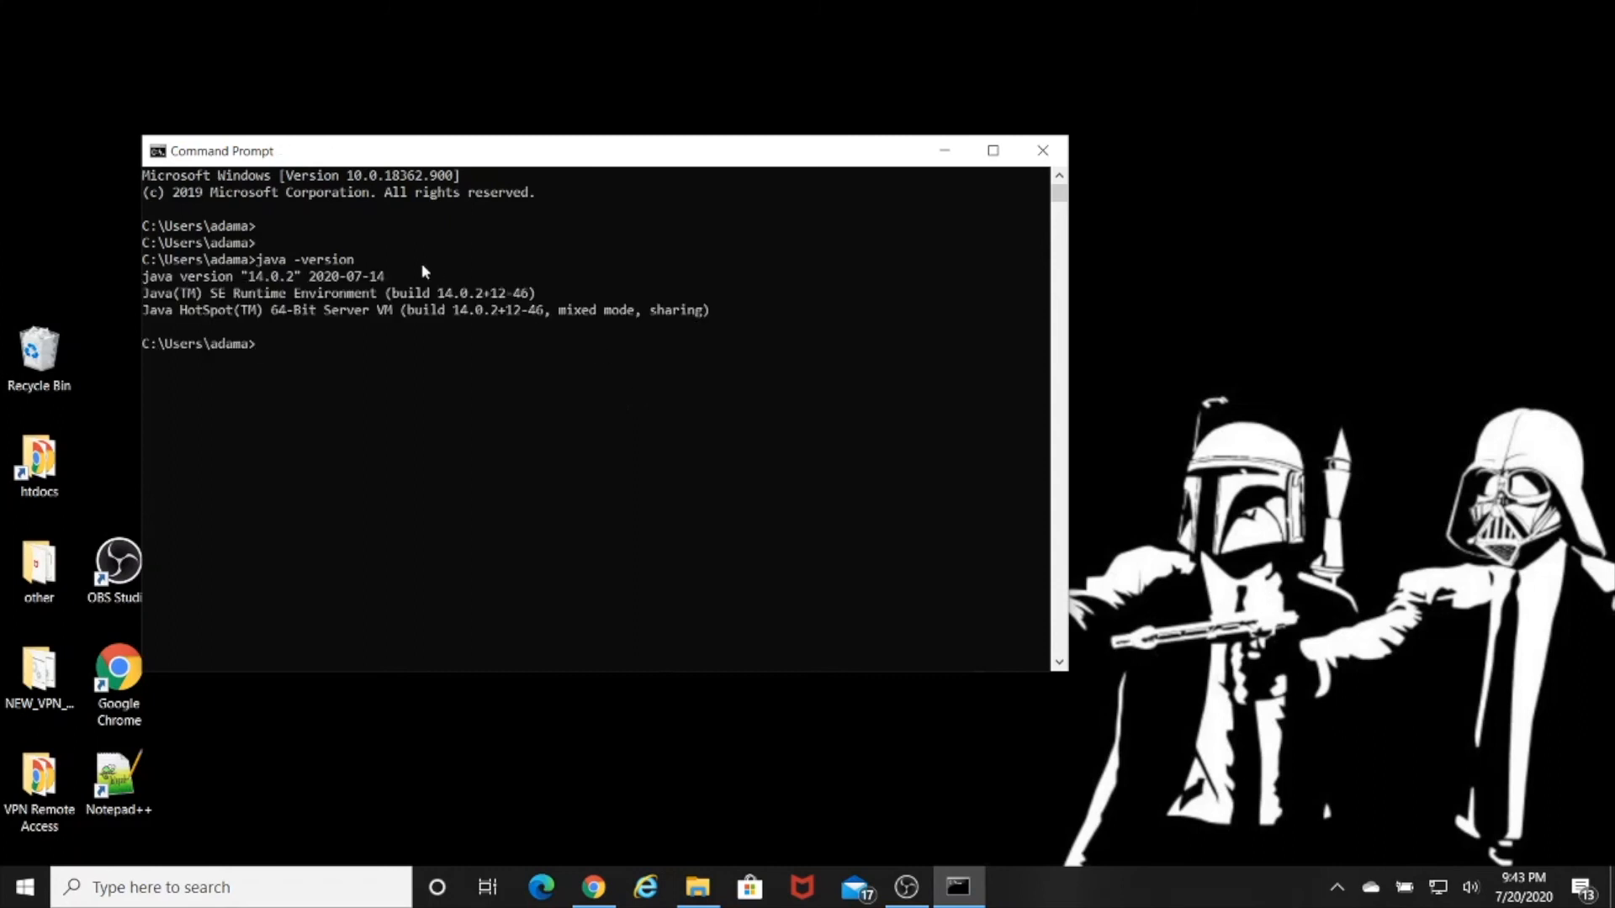
pyautogui.moveTo(399, 275); pyautogui.dragTo(143, 279)
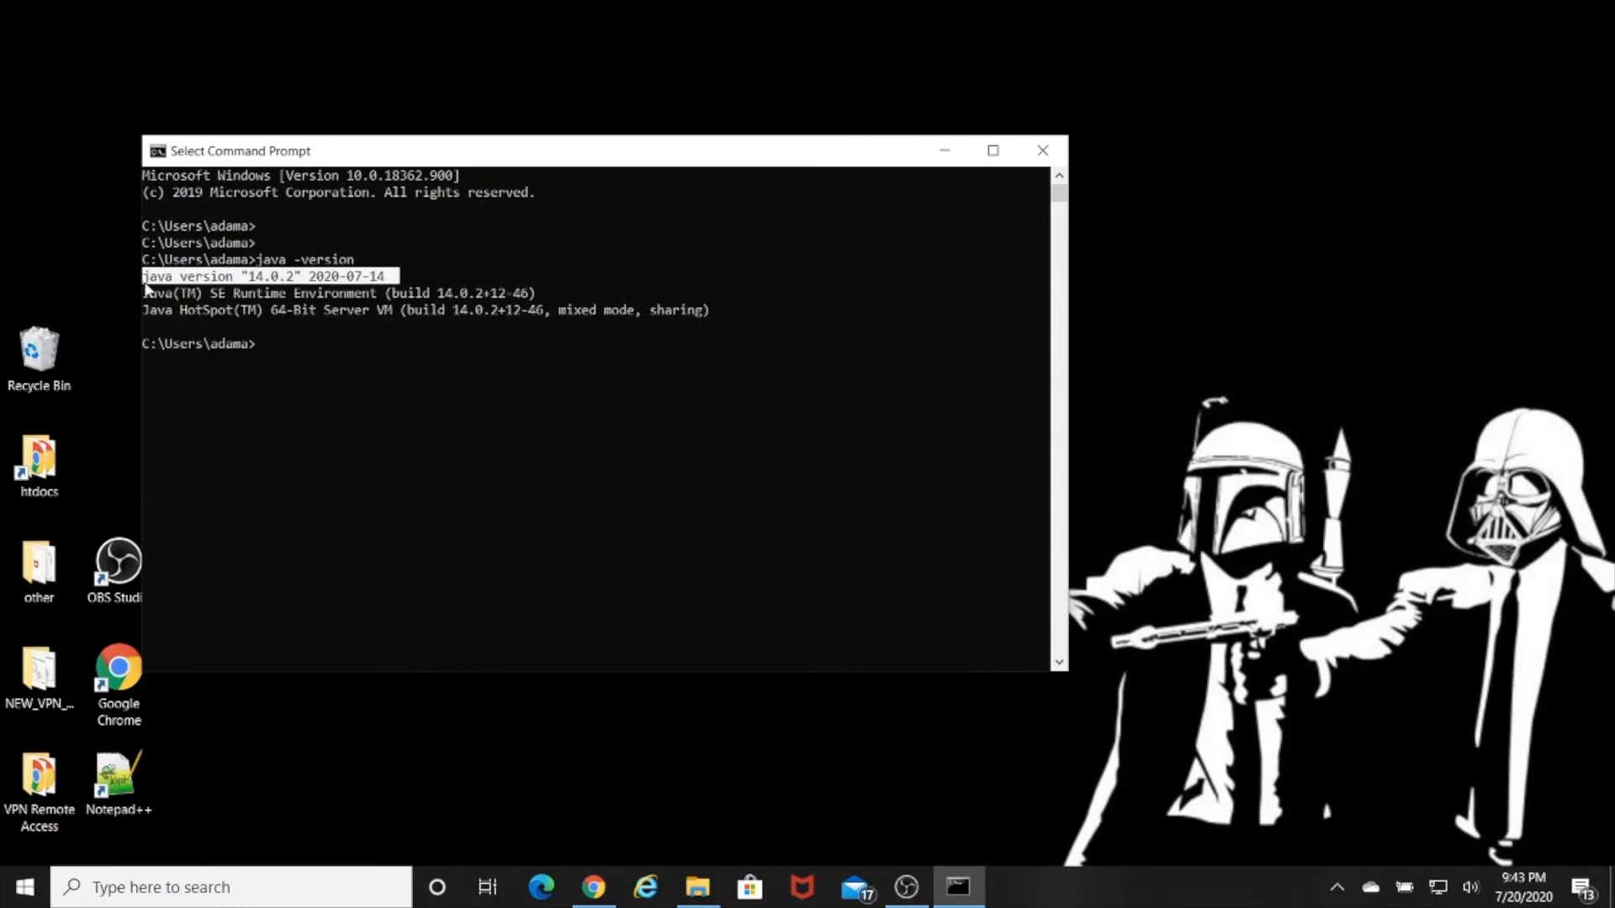
pyautogui.click(290, 346)
# Step: Run javac -version to check the Java compiler and examine its version line
pyautogui.press('Return')
pyautogui.press('Return')
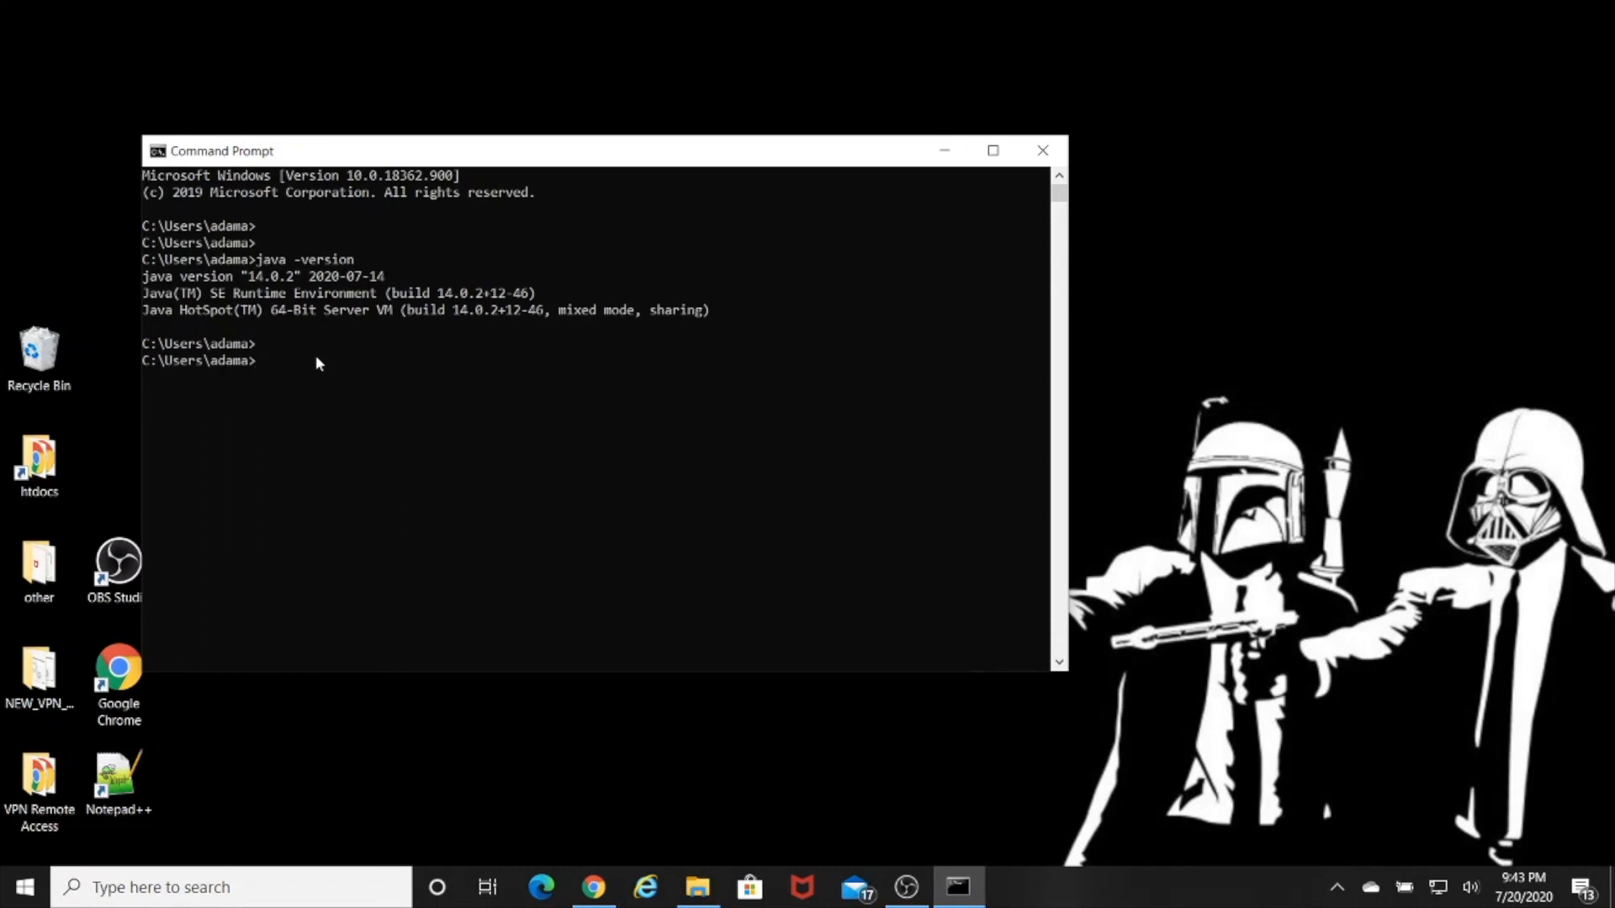
pyautogui.write('javac -version')
pyautogui.press('Return')
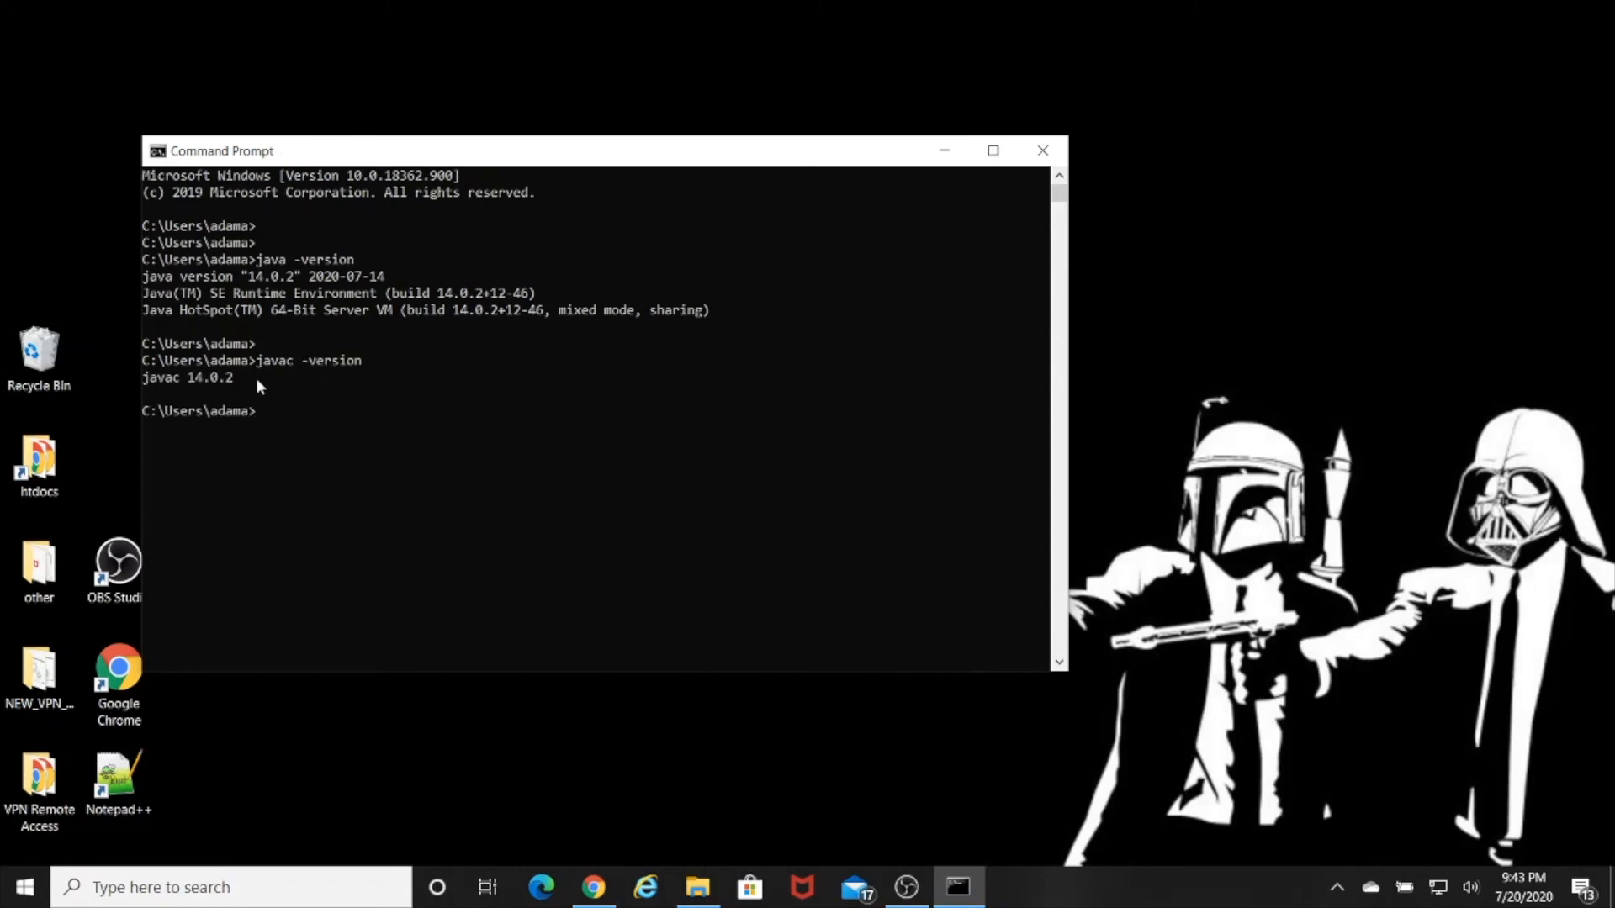
pyautogui.moveTo(237, 378); pyautogui.dragTo(142, 379)
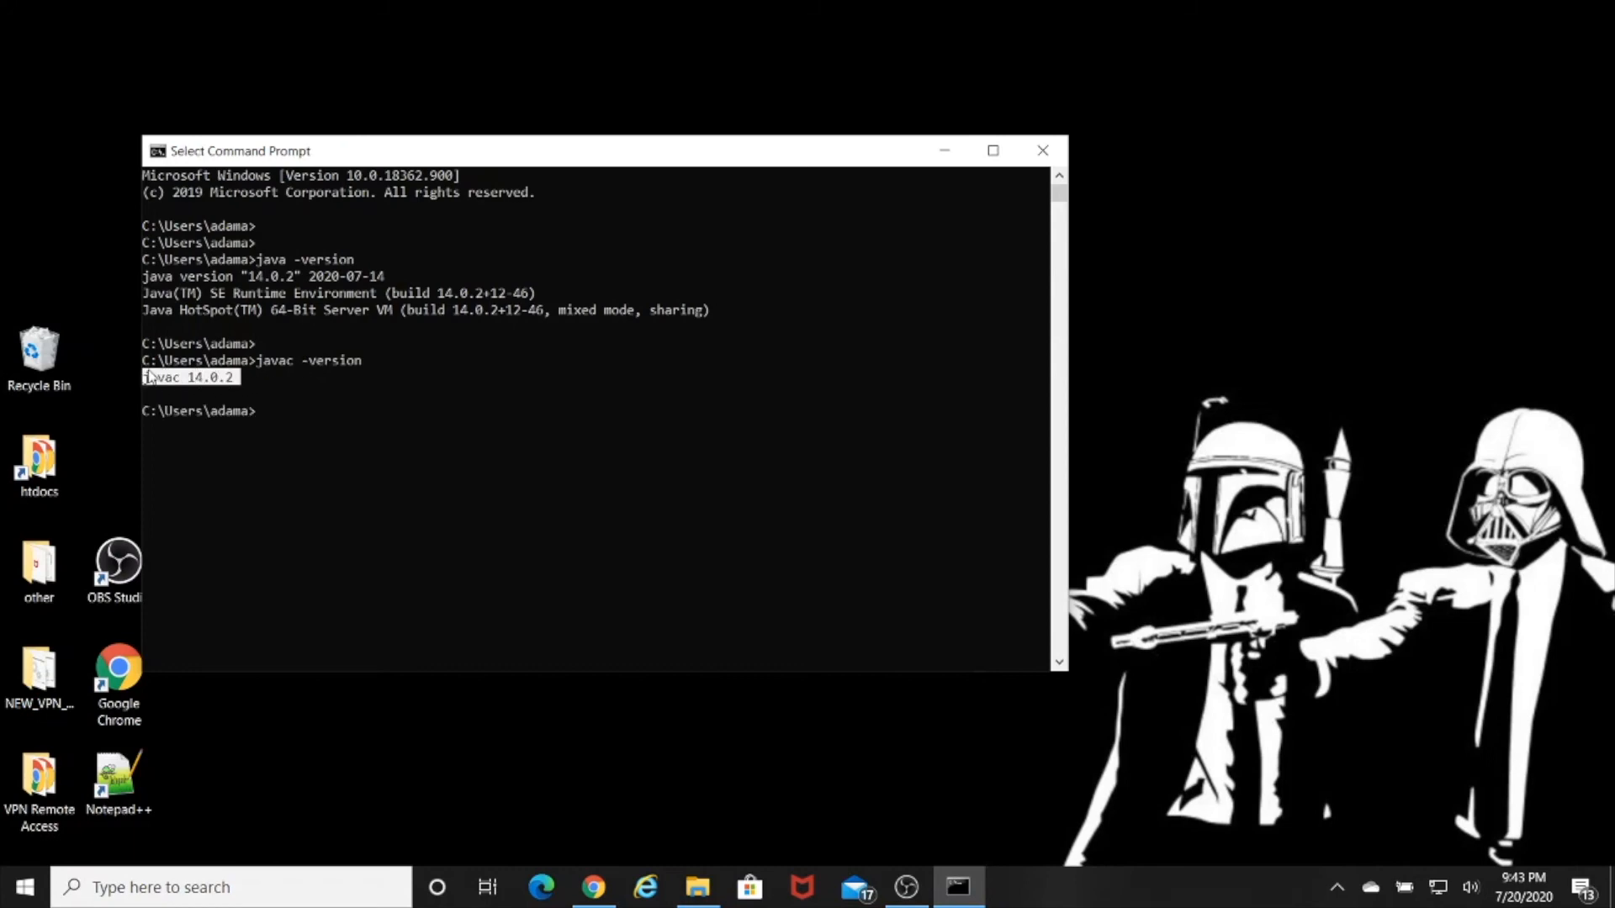
pyautogui.click(247, 382)
pyautogui.click(275, 410)
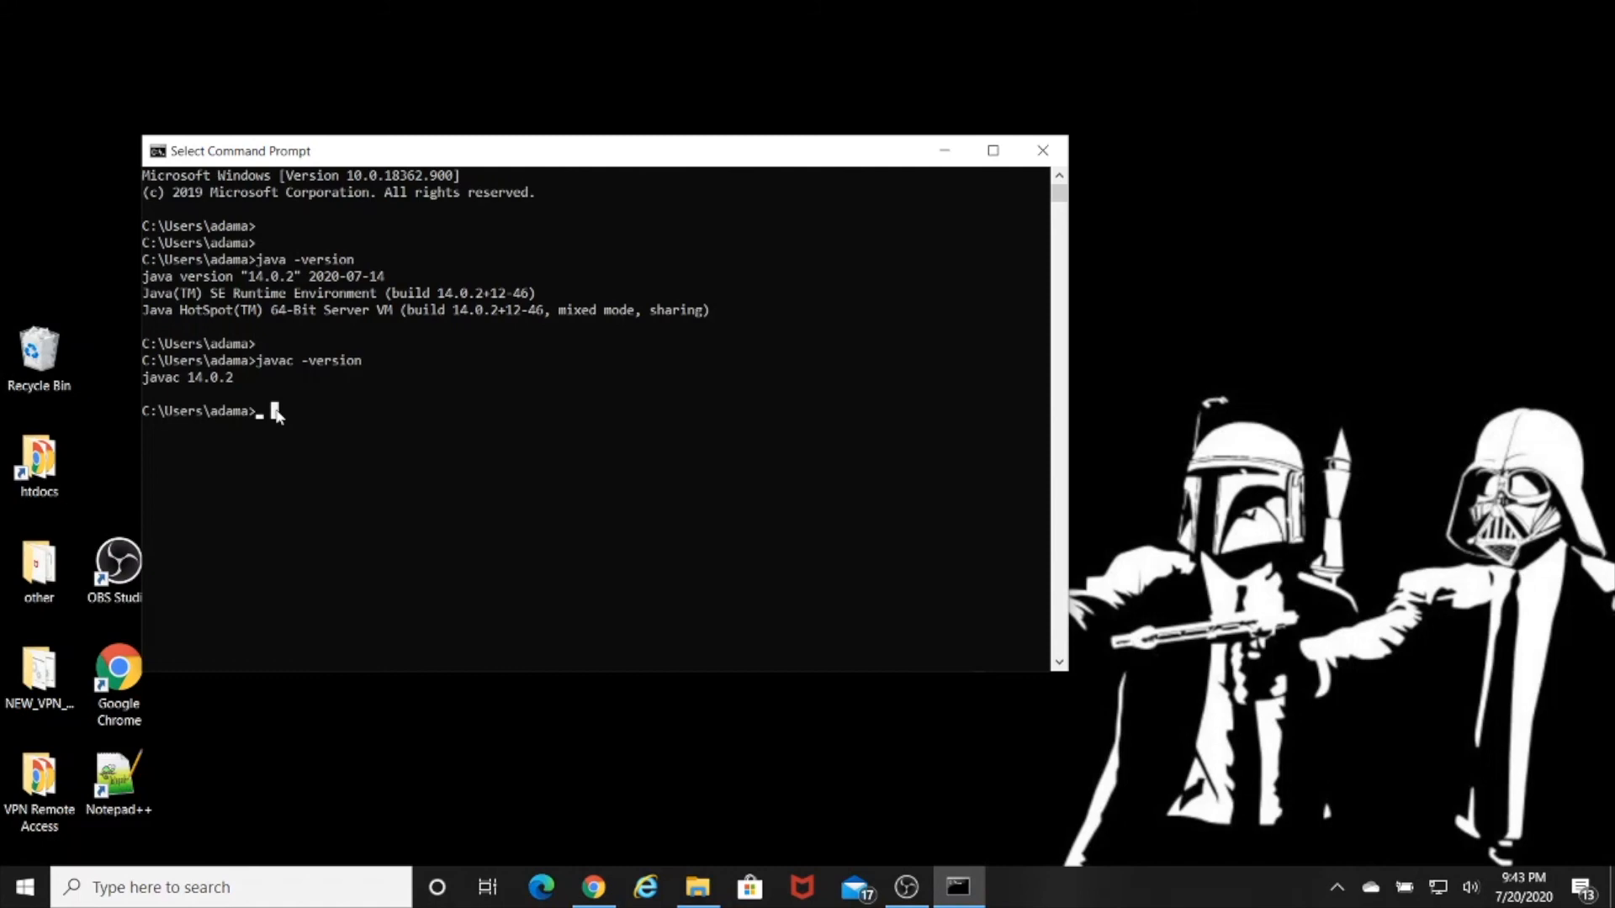